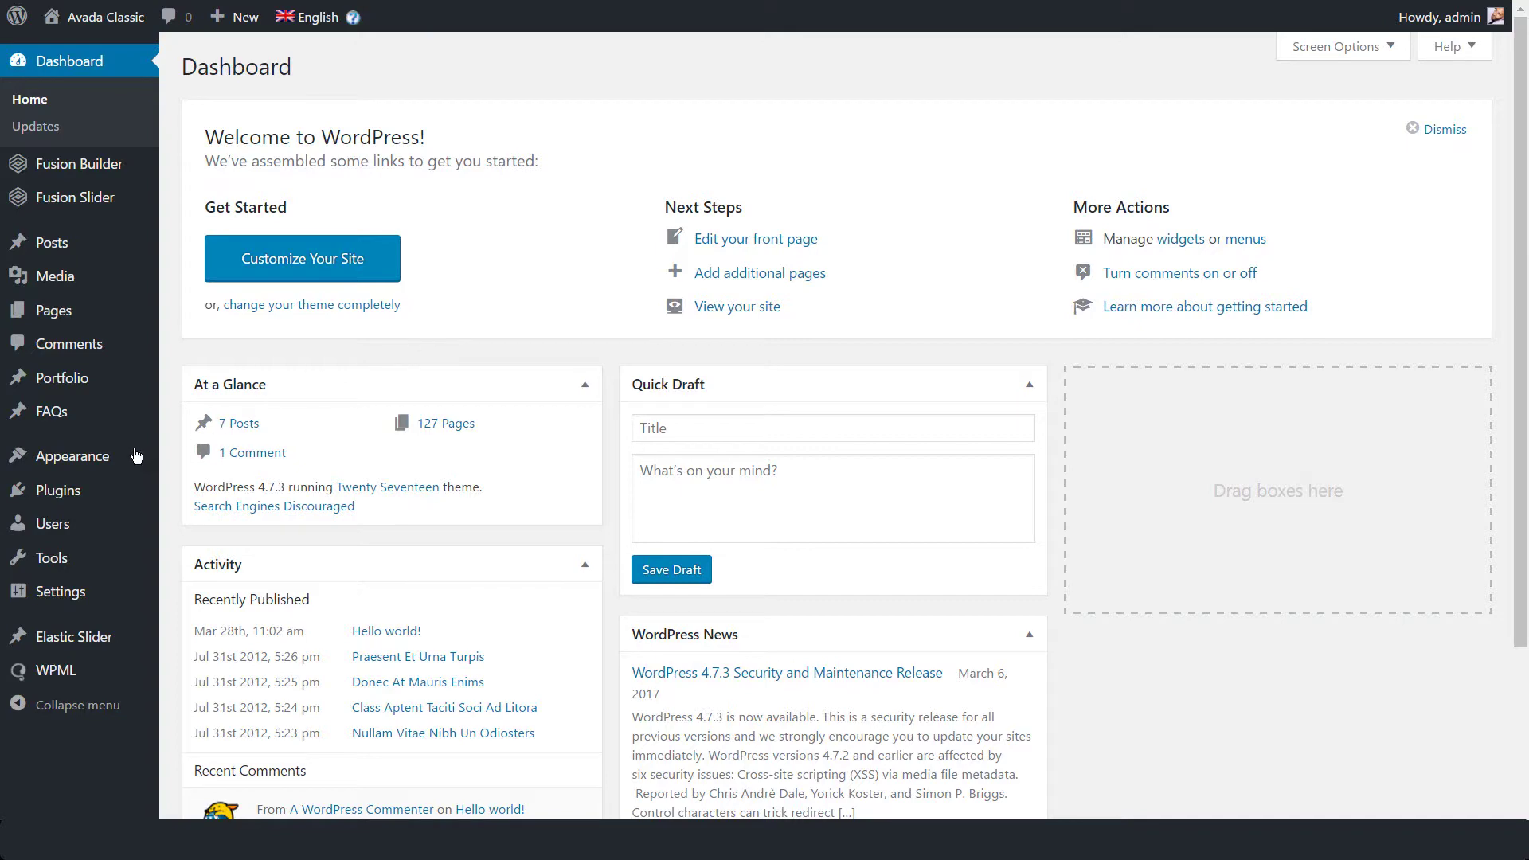
Activate the Avada theme from the installed themes list
{"action": "mouse_move", "coordinate": [119, 457]}
{"action": "left_click", "coordinate": [189, 468]}
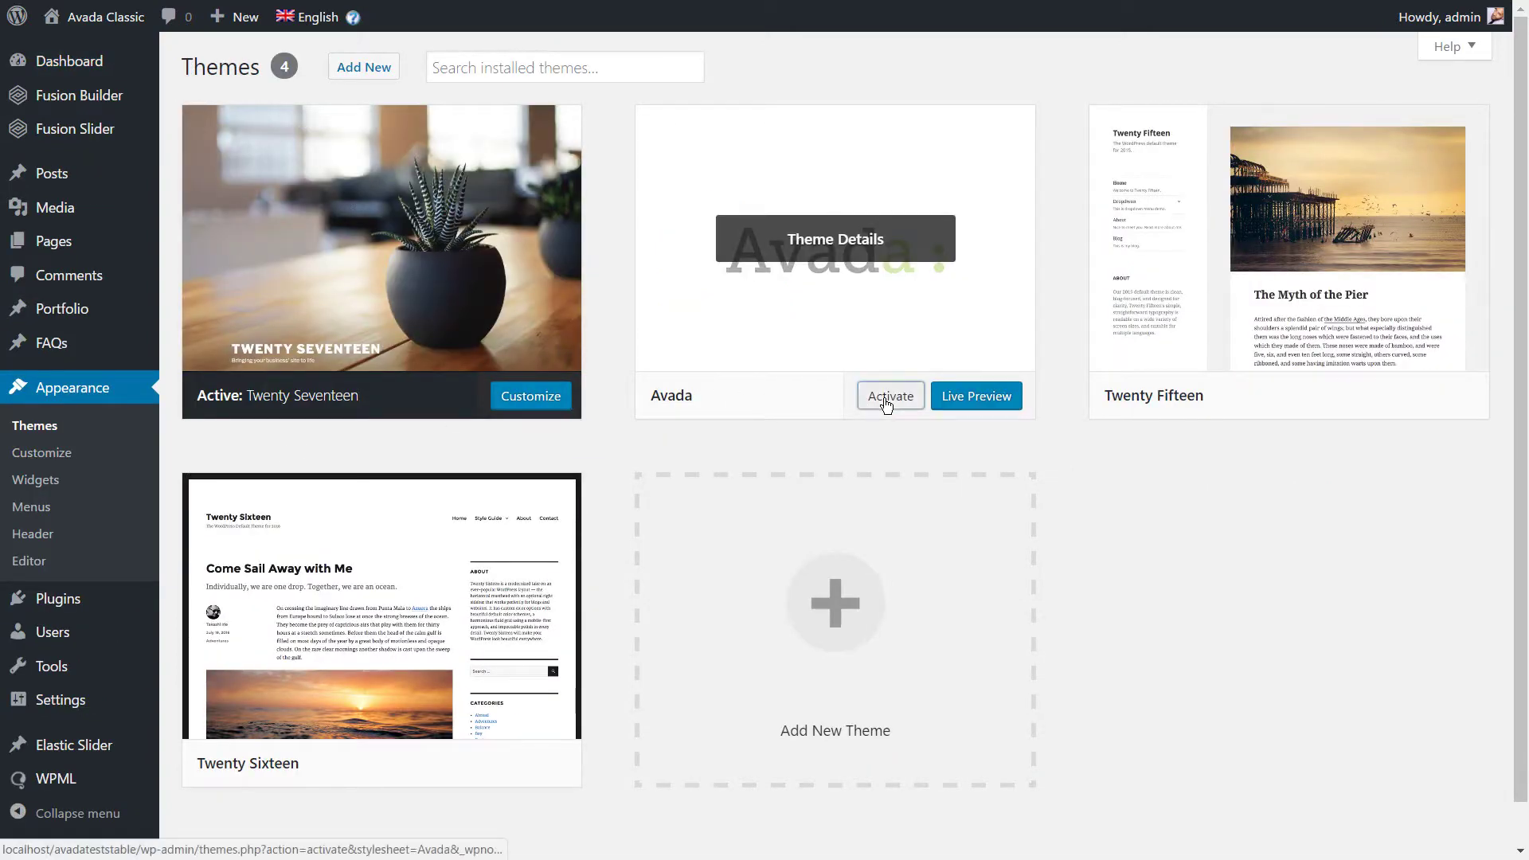
{"action": "left_click", "coordinate": [882, 402]}
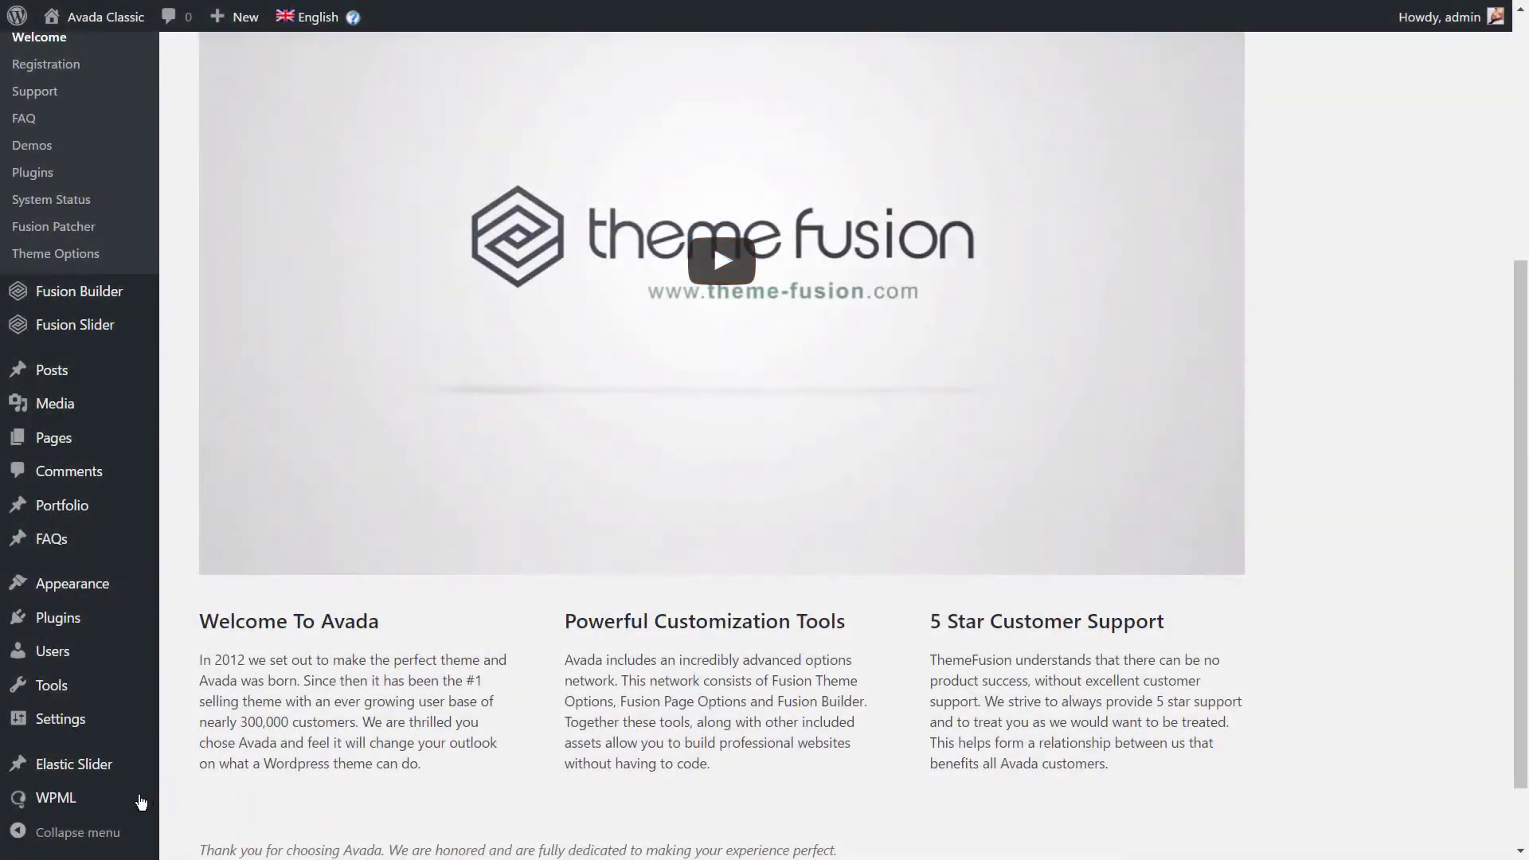
In WPML Translation Management's Multilingual Content Setup, choose 'Use the translation editor' and save
{"action": "mouse_move", "coordinate": [127, 802]}
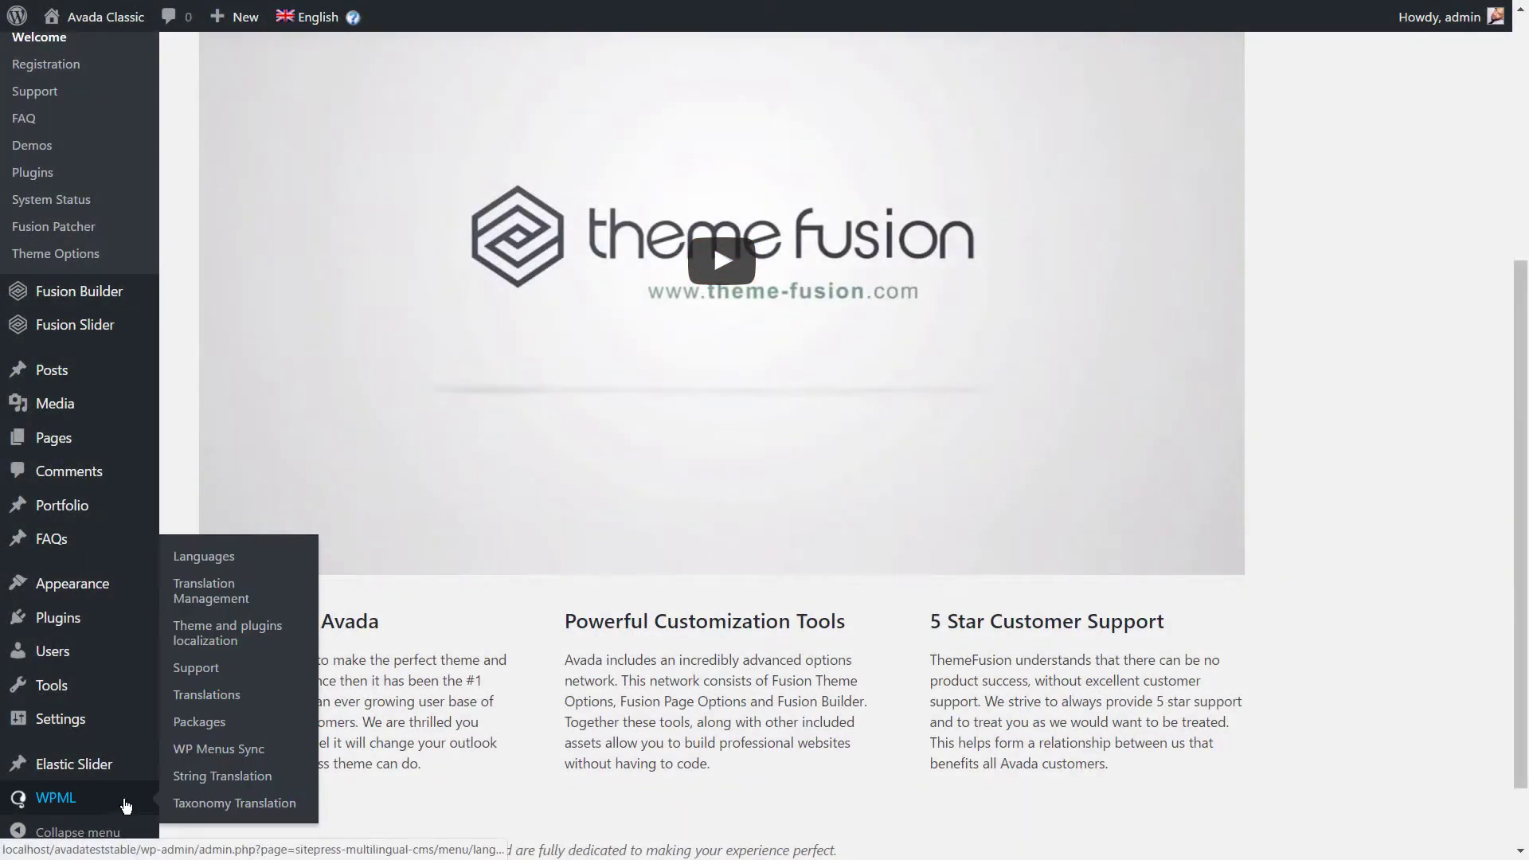
{"action": "left_click", "coordinate": [234, 601]}
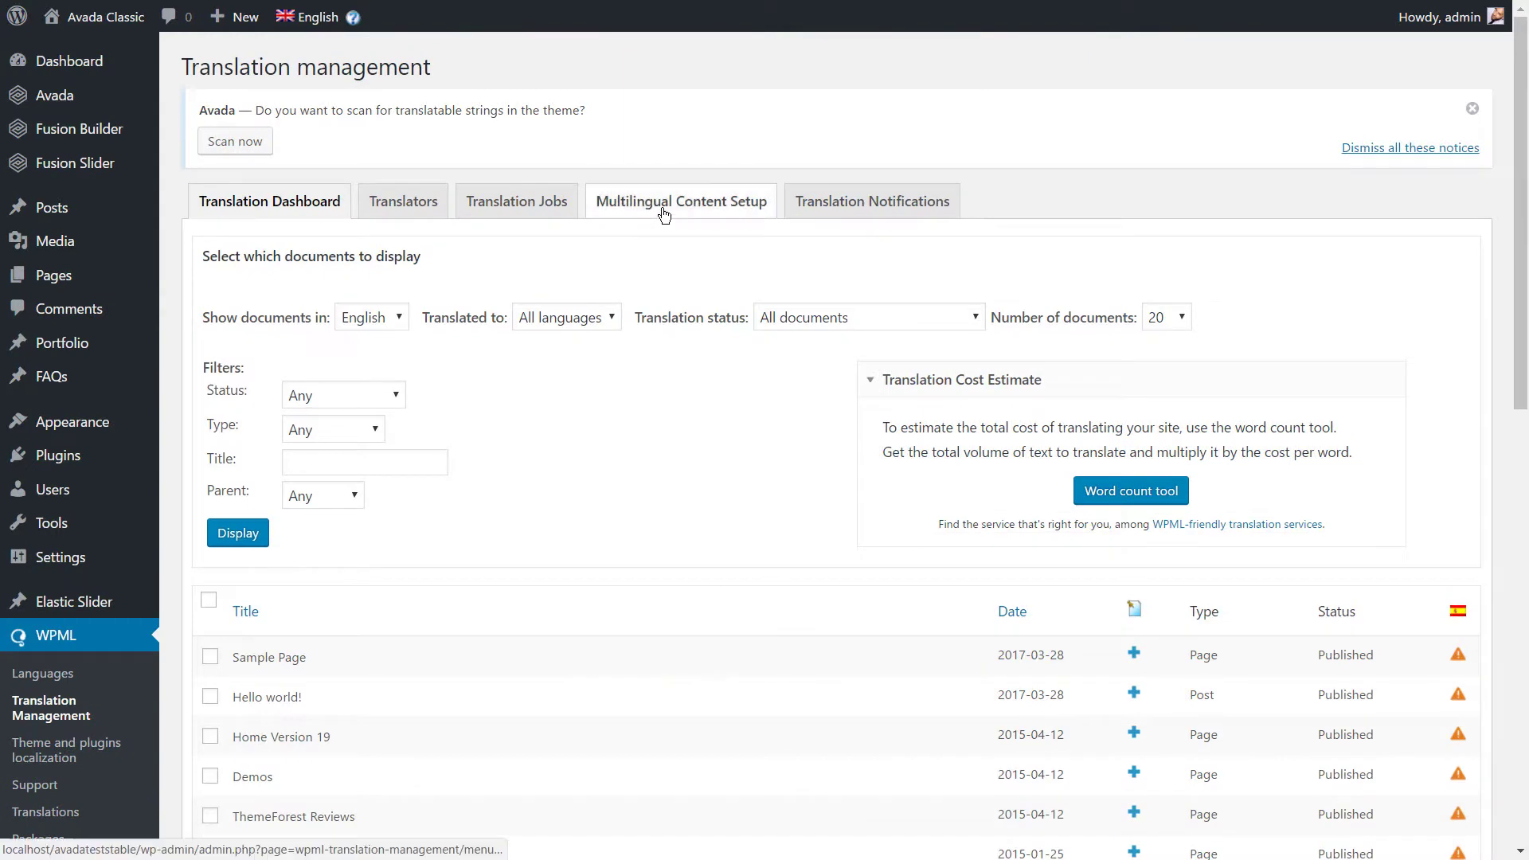
{"action": "left_click", "coordinate": [664, 213]}
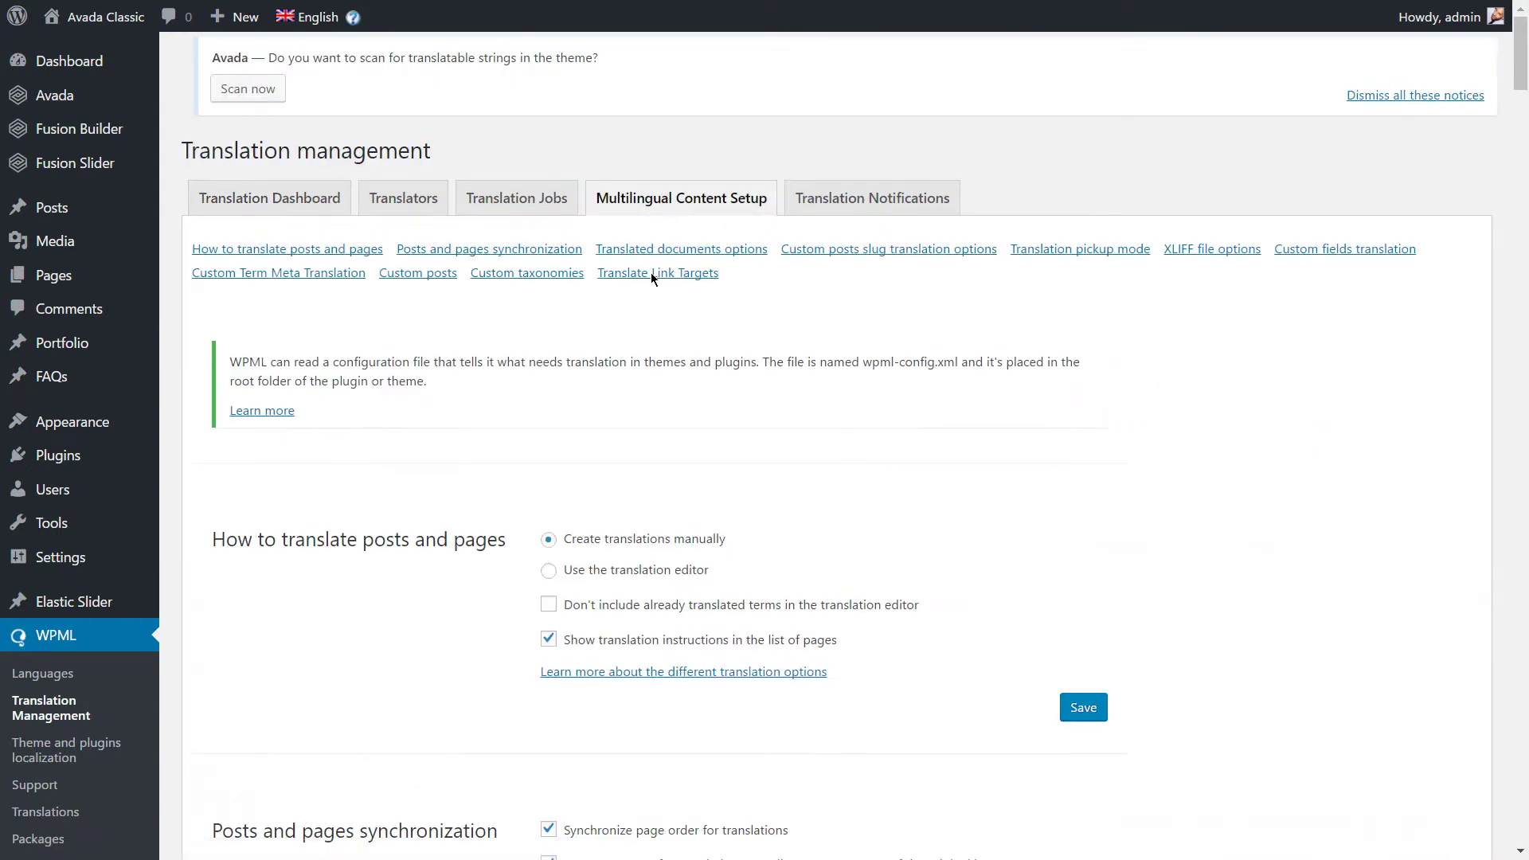
{"action": "left_click", "coordinate": [637, 582]}
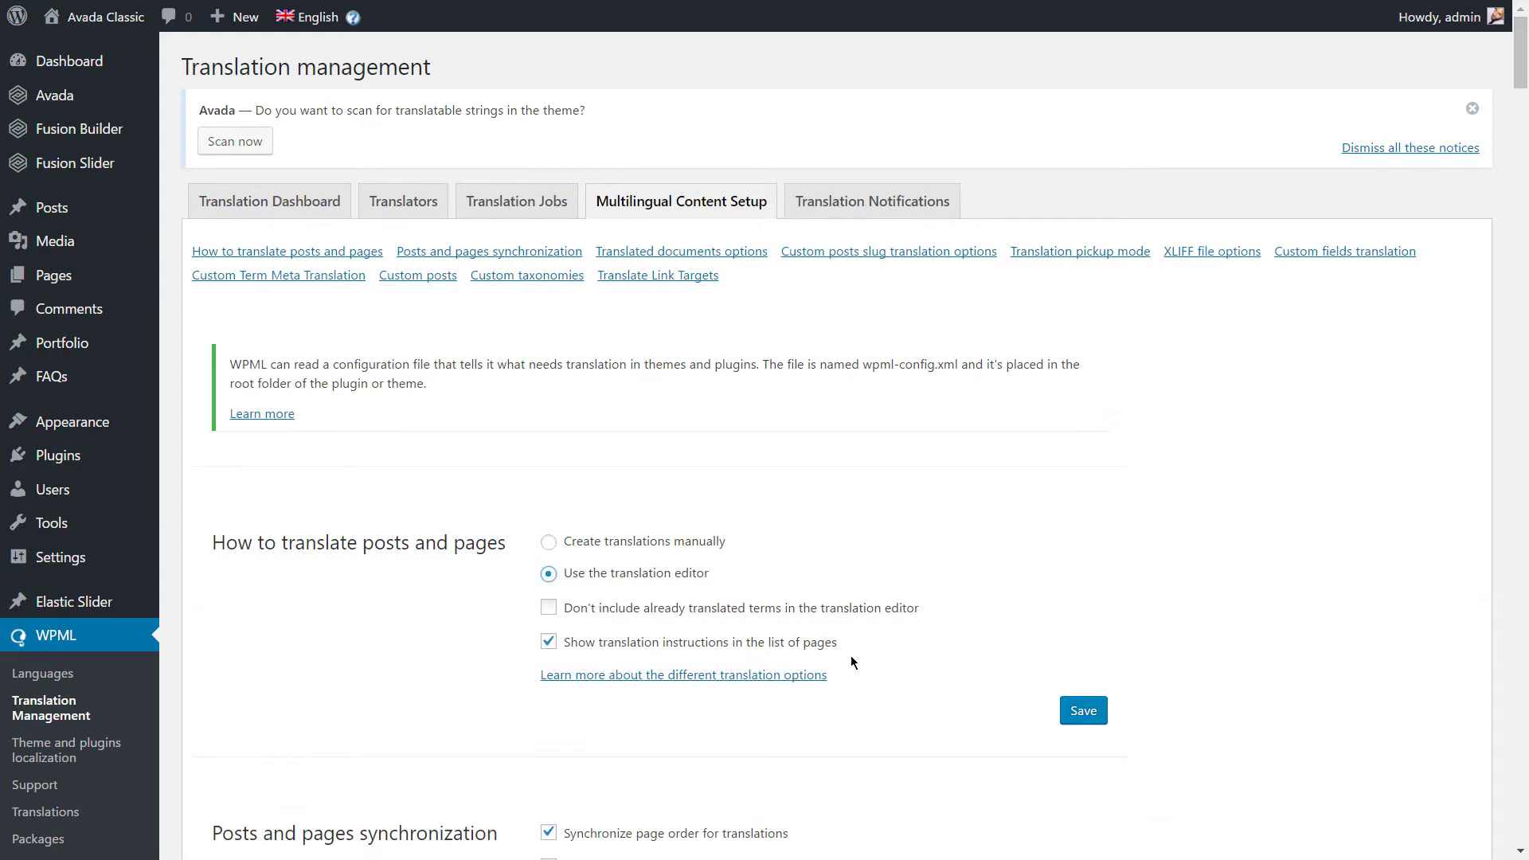
{"action": "left_click", "coordinate": [1079, 717]}
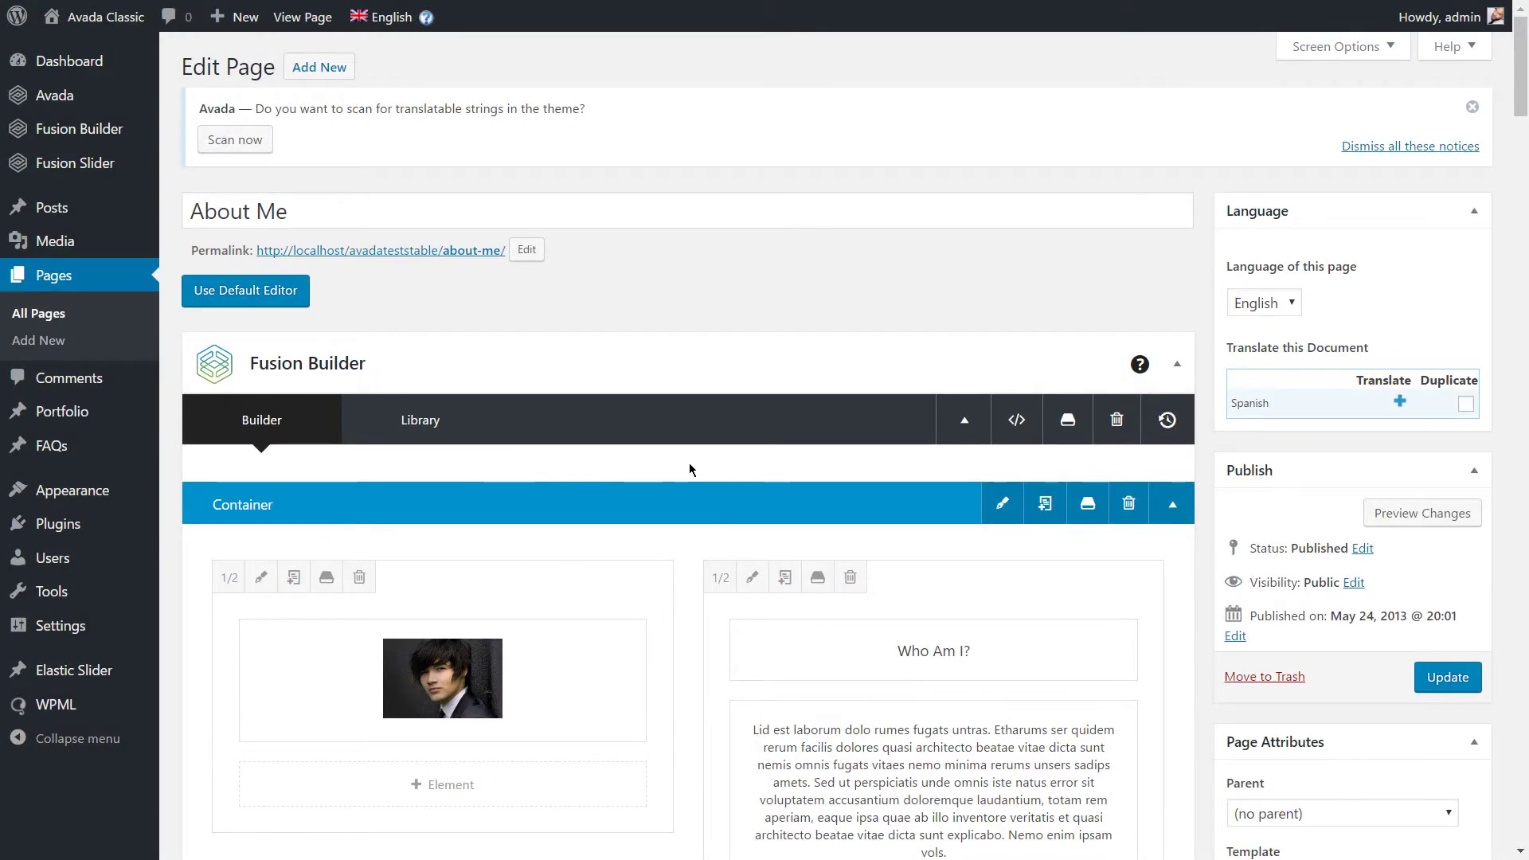
Open the About Me page's Who Am I? title element and view its Design Options
{"action": "scroll", "coordinate": [690, 462], "scroll_direction": "down", "scroll_amount": 3}
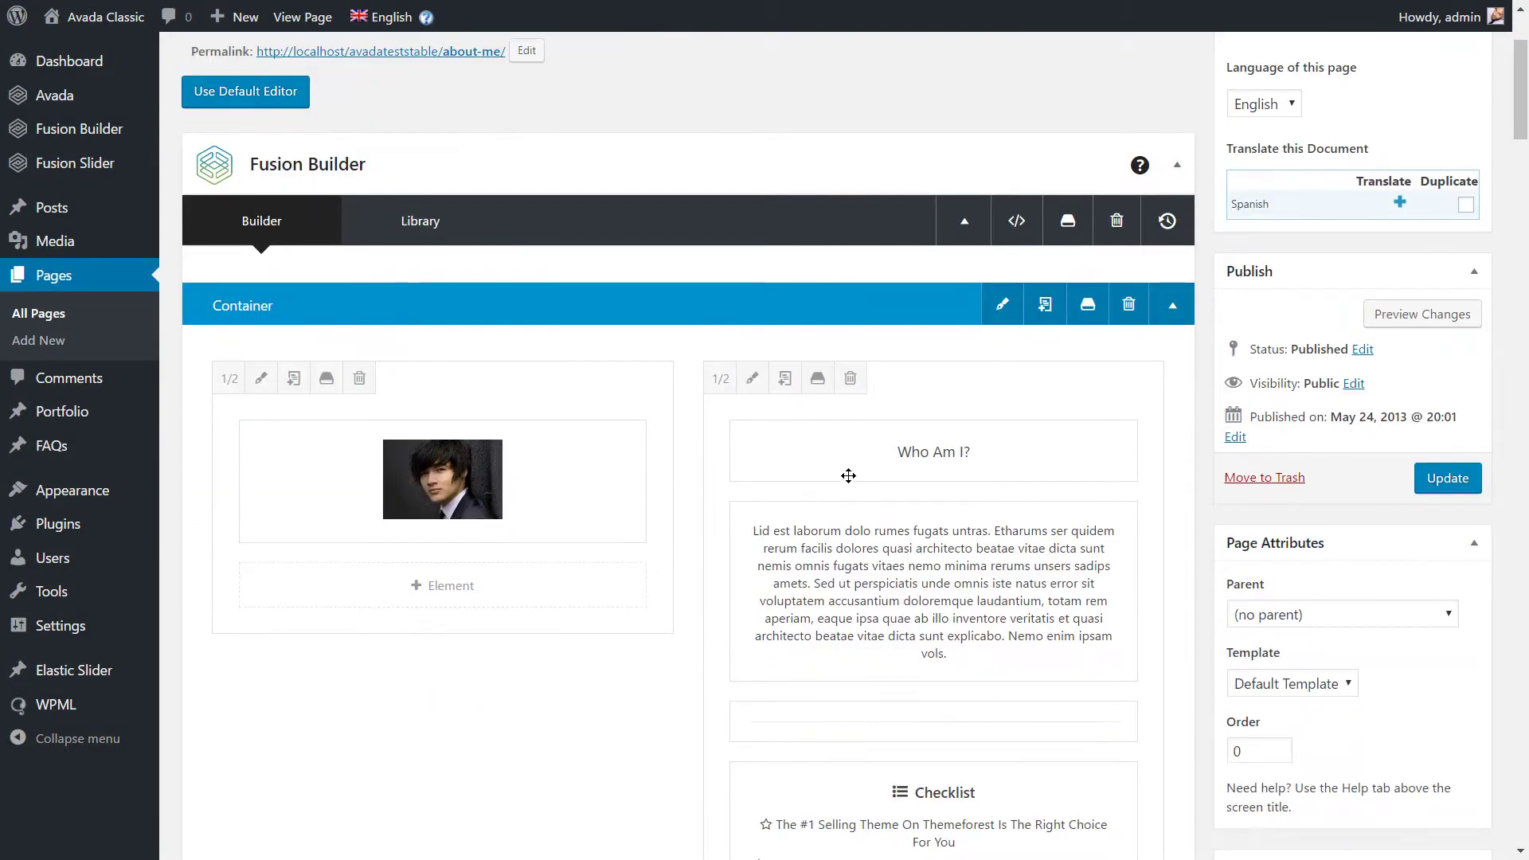
{"action": "left_click", "coordinate": [880, 454]}
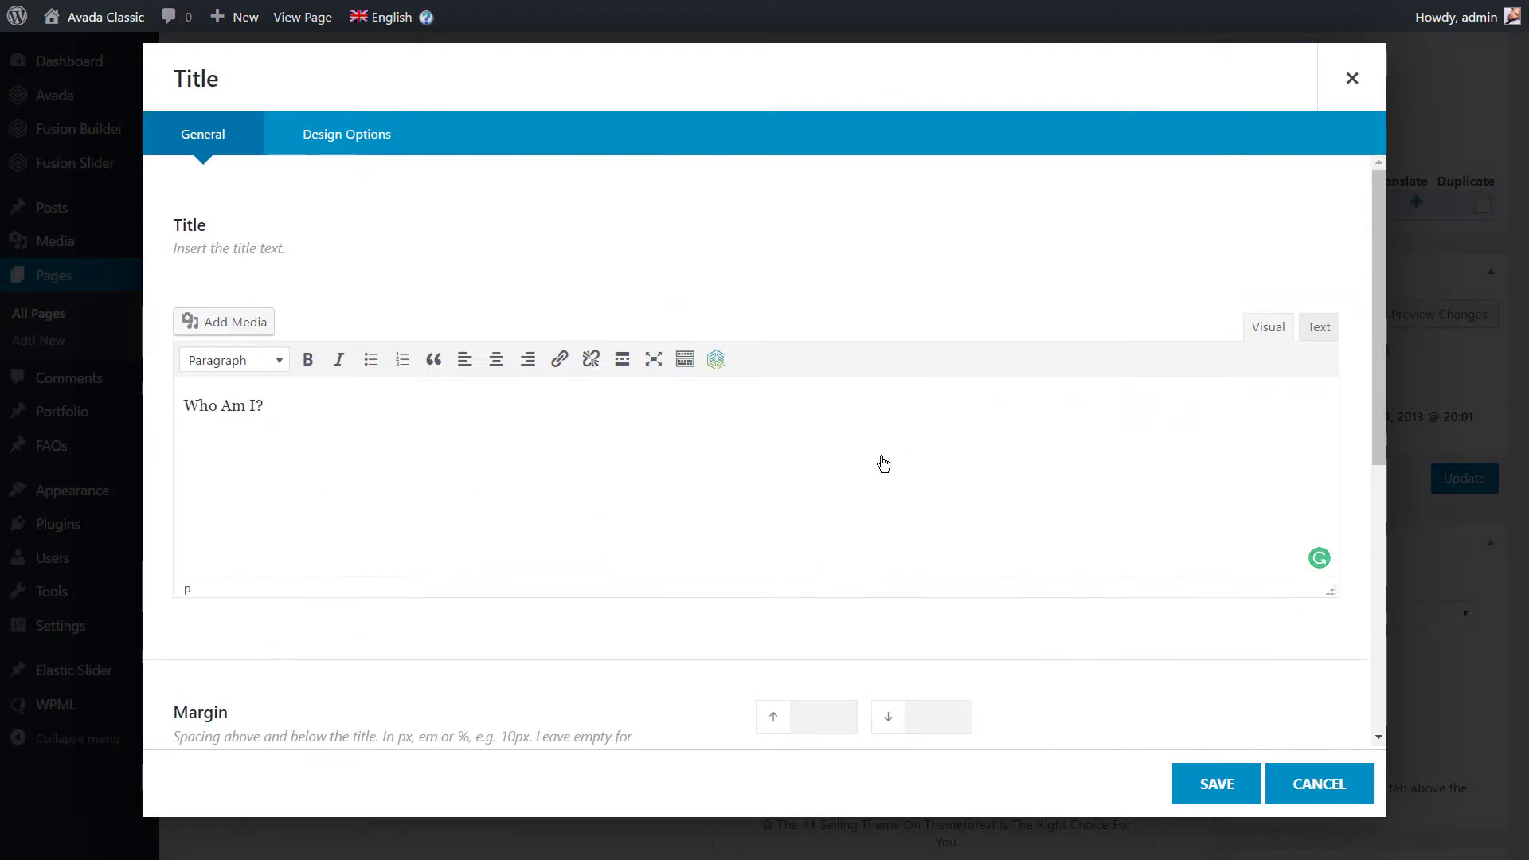
{"action": "left_click", "coordinate": [355, 142]}
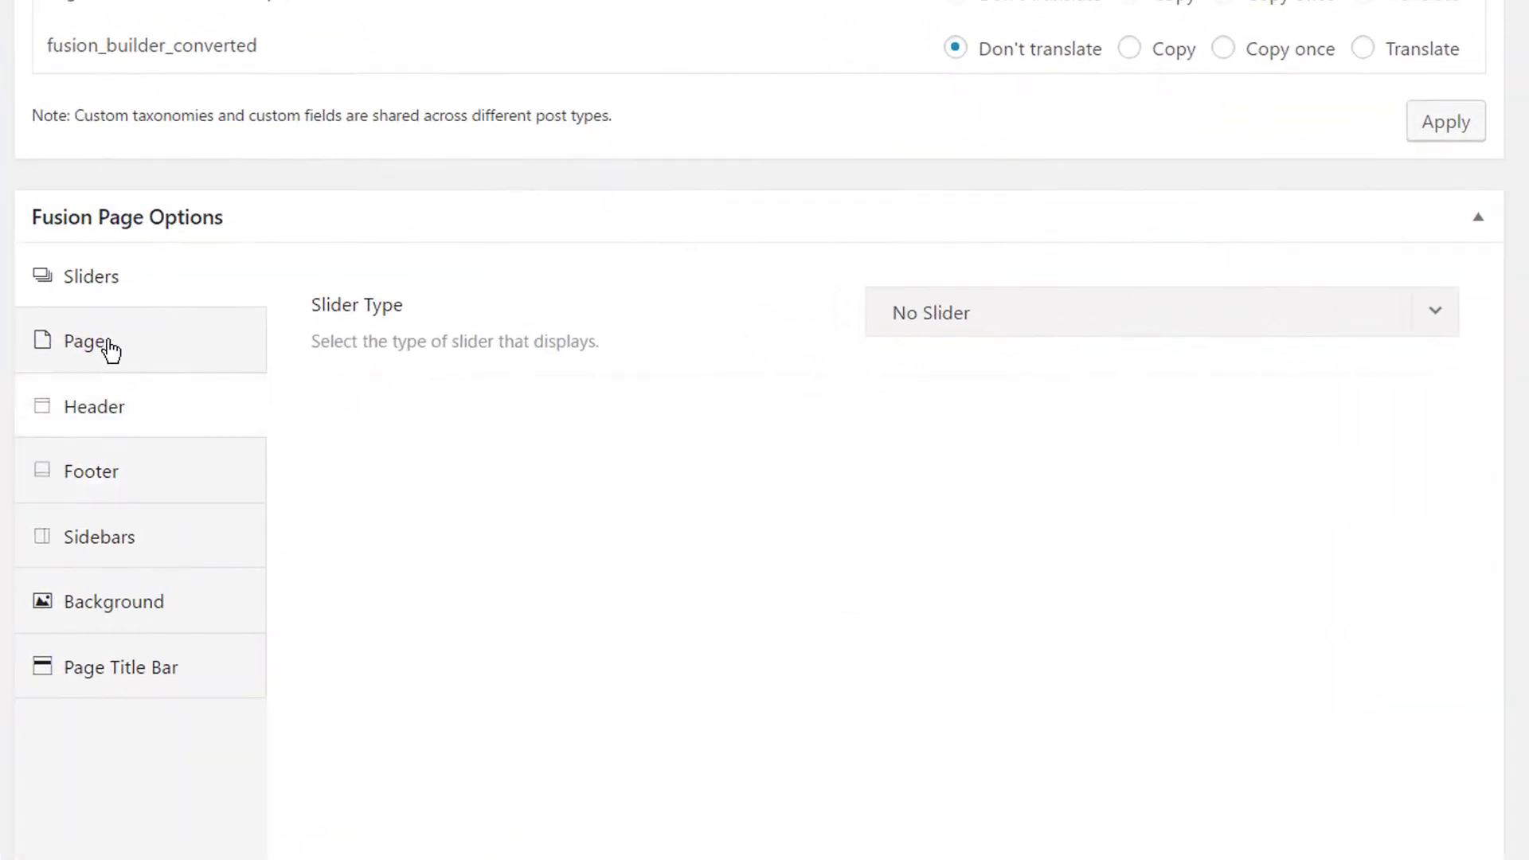
Review the Page, Header, Footer and Sidebars tabs of the About Me Fusion Page Options
{"action": "left_click", "coordinate": [108, 346]}
{"action": "scroll", "coordinate": [107, 350], "scroll_direction": "up", "scroll_amount": 2}
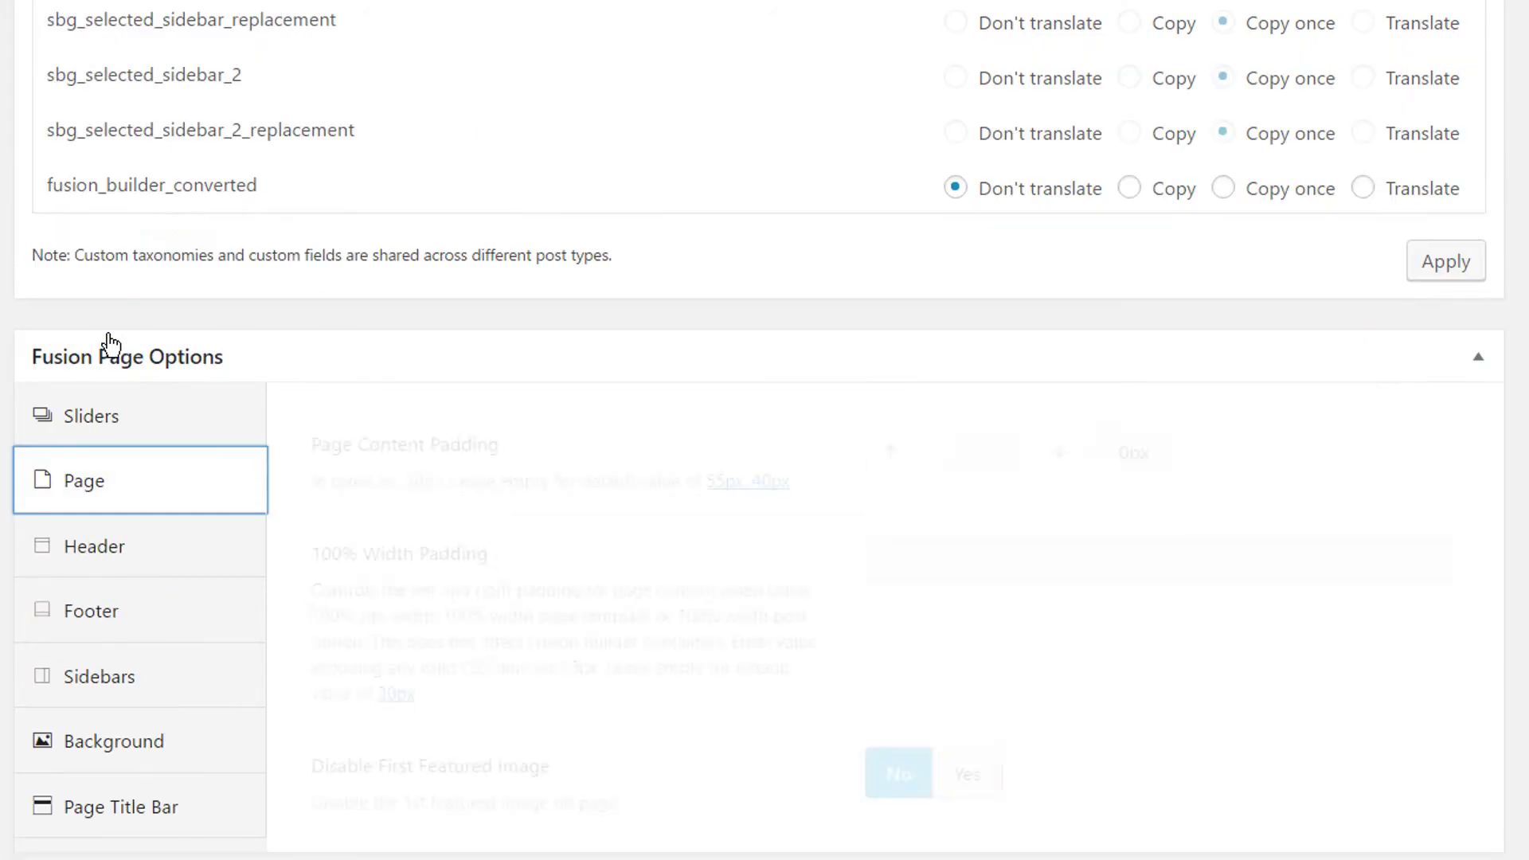
{"action": "left_click", "coordinate": [95, 548]}
{"action": "scroll", "coordinate": [94, 550], "scroll_direction": "down", "scroll_amount": 2}
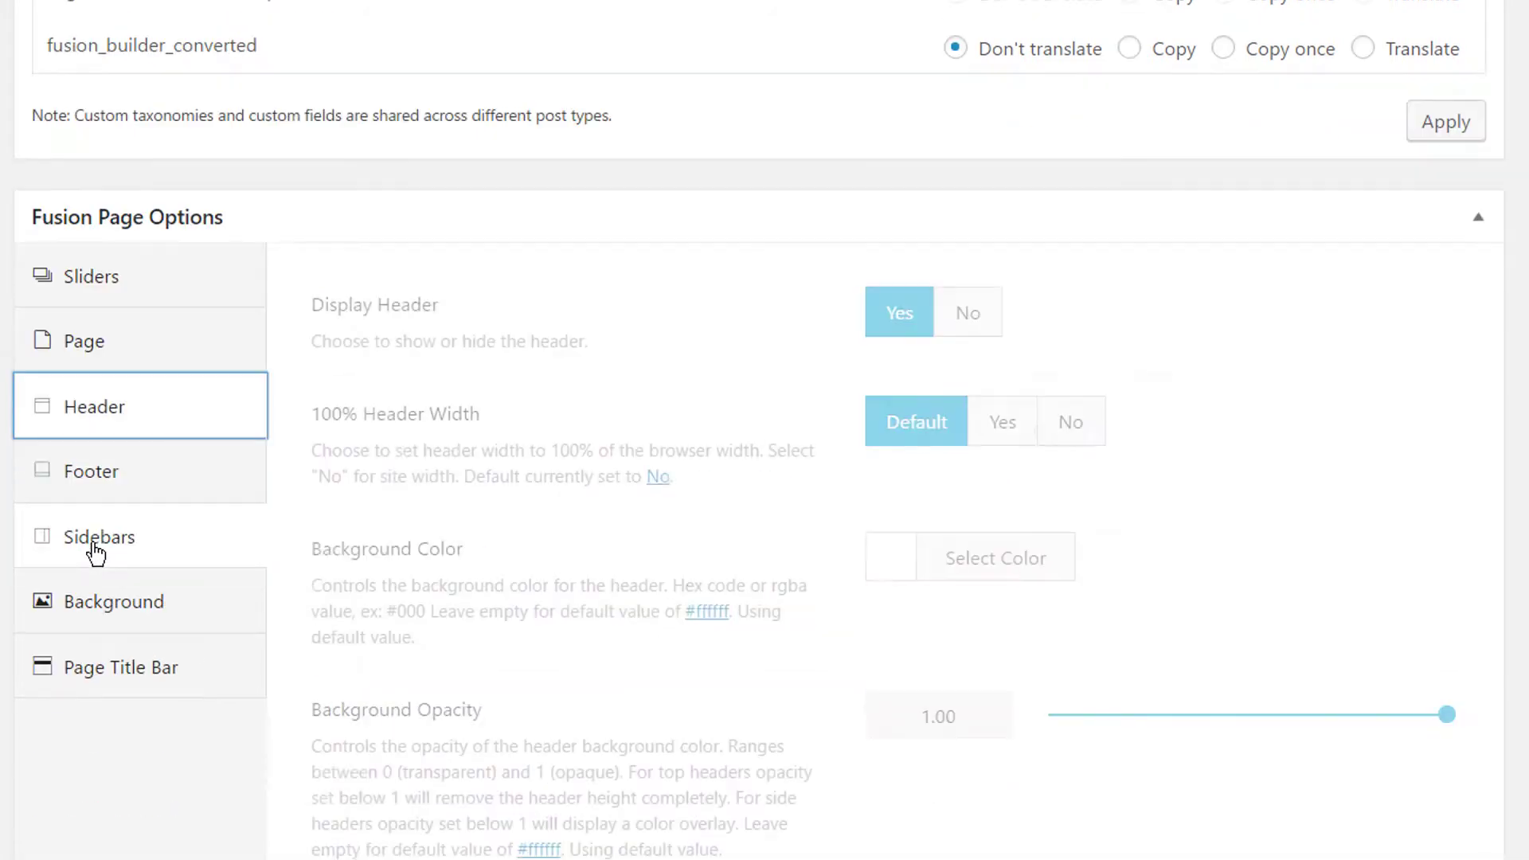
{"action": "left_click", "coordinate": [95, 498]}
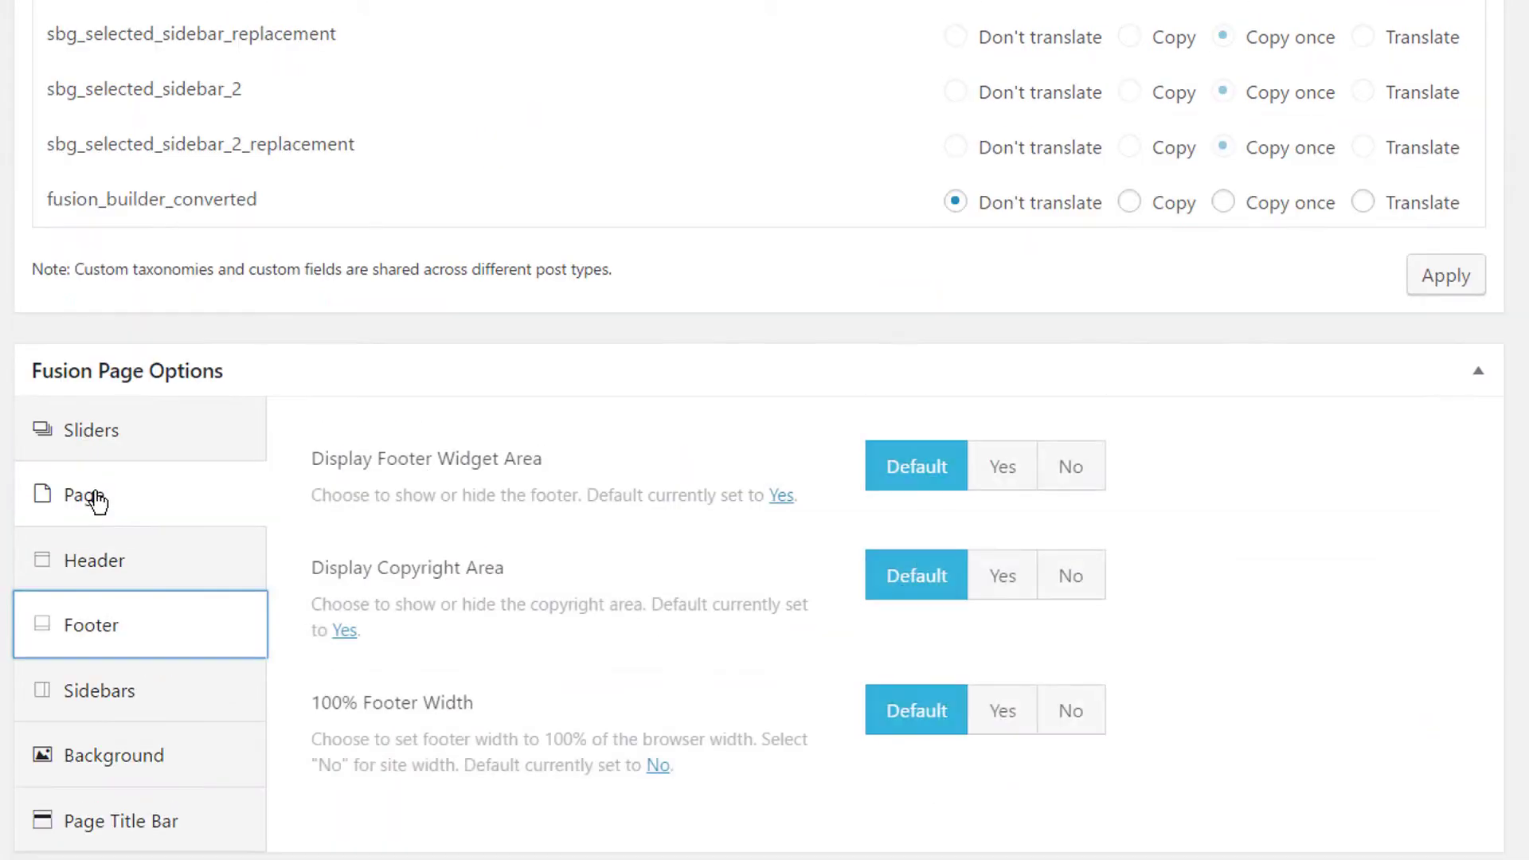
{"action": "left_click", "coordinate": [96, 692]}
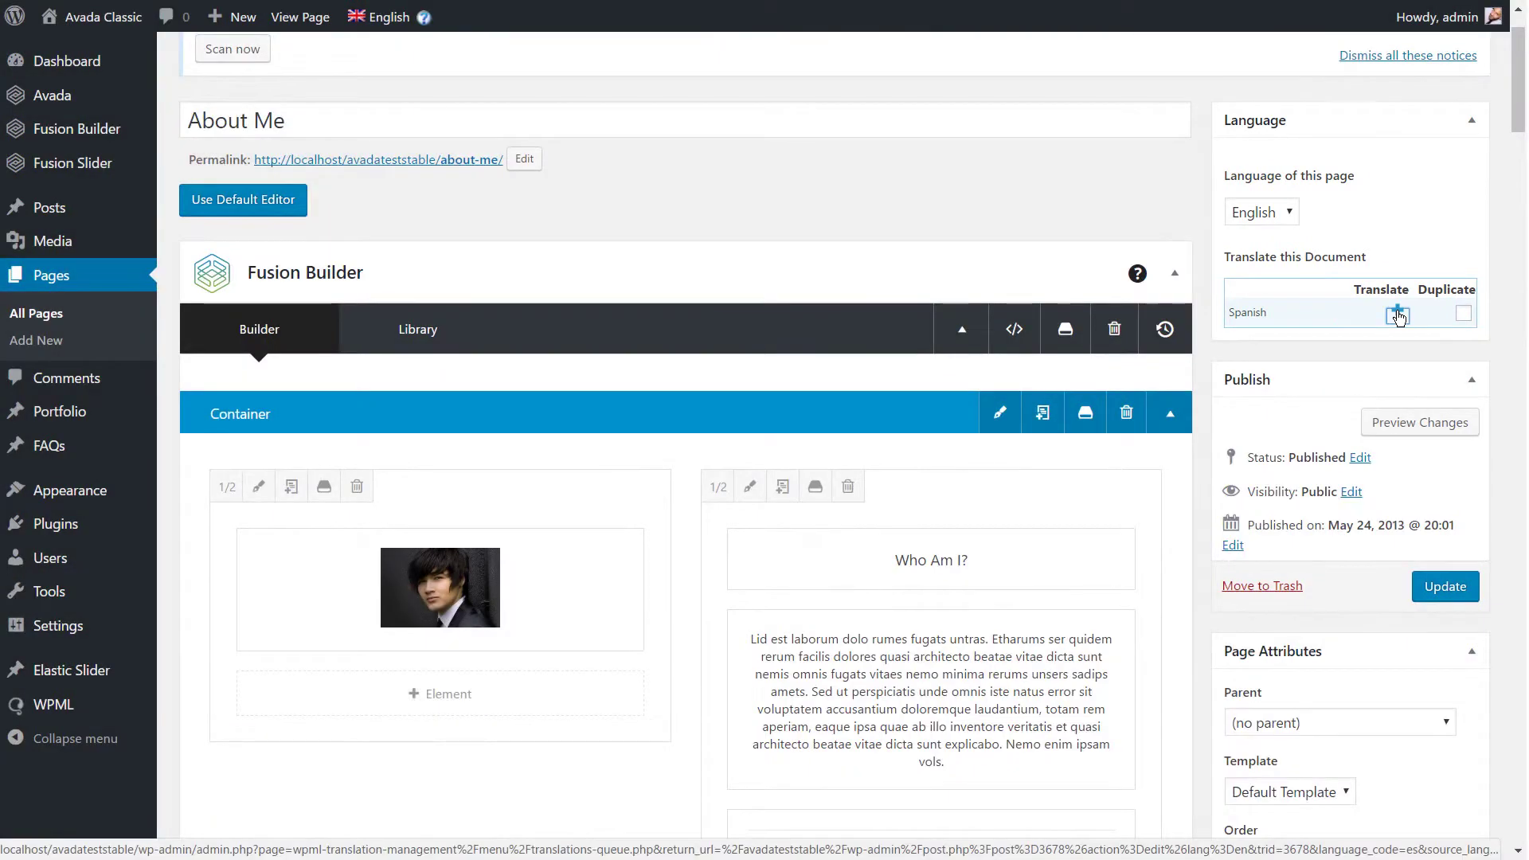
Start a Spanish translation of About Me from the Language box's + button
{"action": "left_click", "coordinate": [1397, 313]}
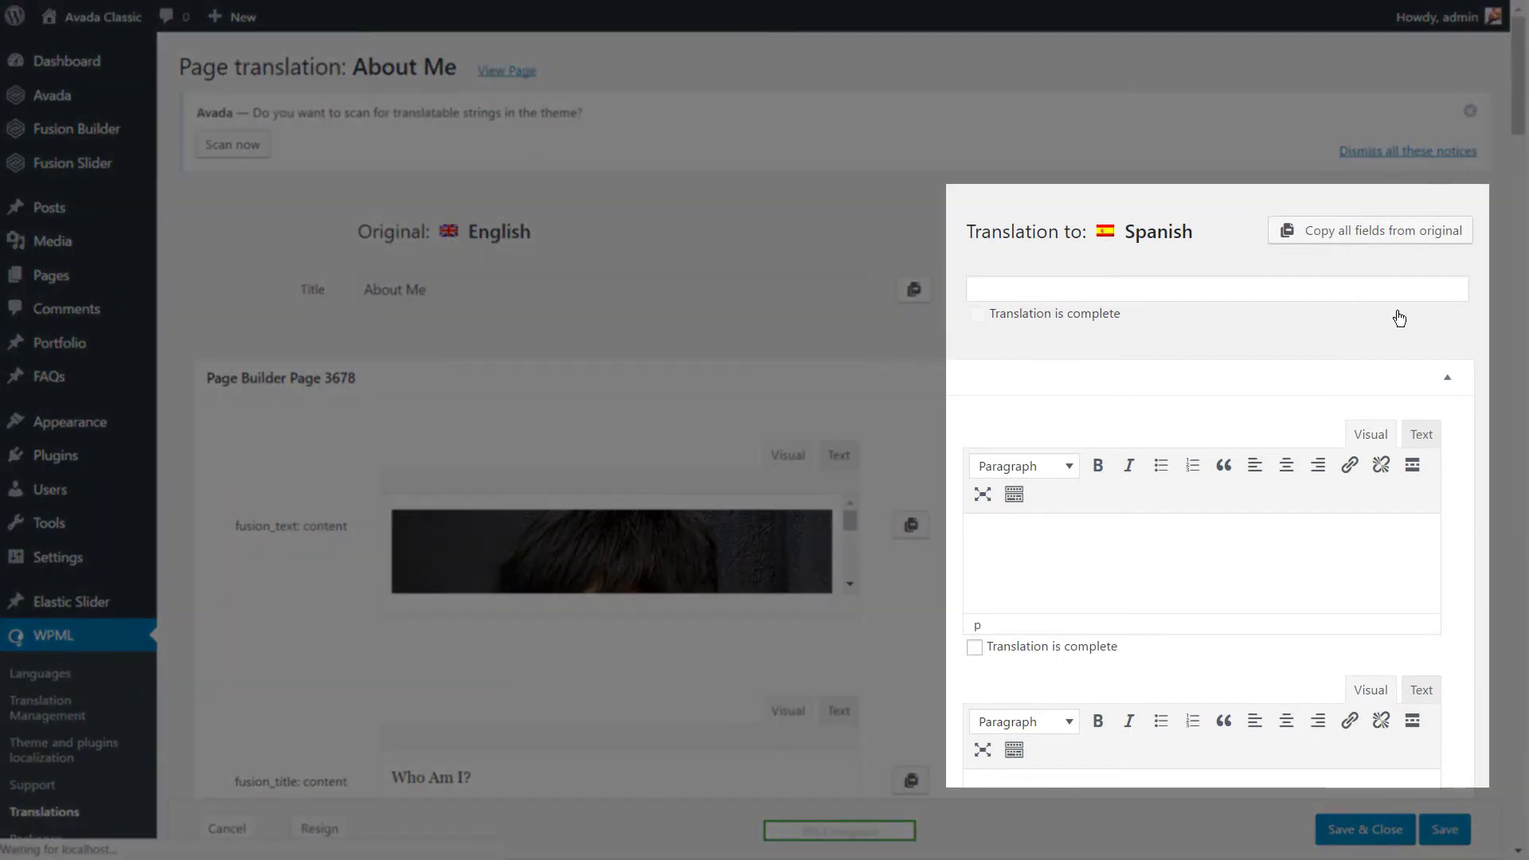
Enter 'Sobre mi' as the Spanish page title and mark it complete
{"action": "left_click", "coordinate": [1399, 318]}
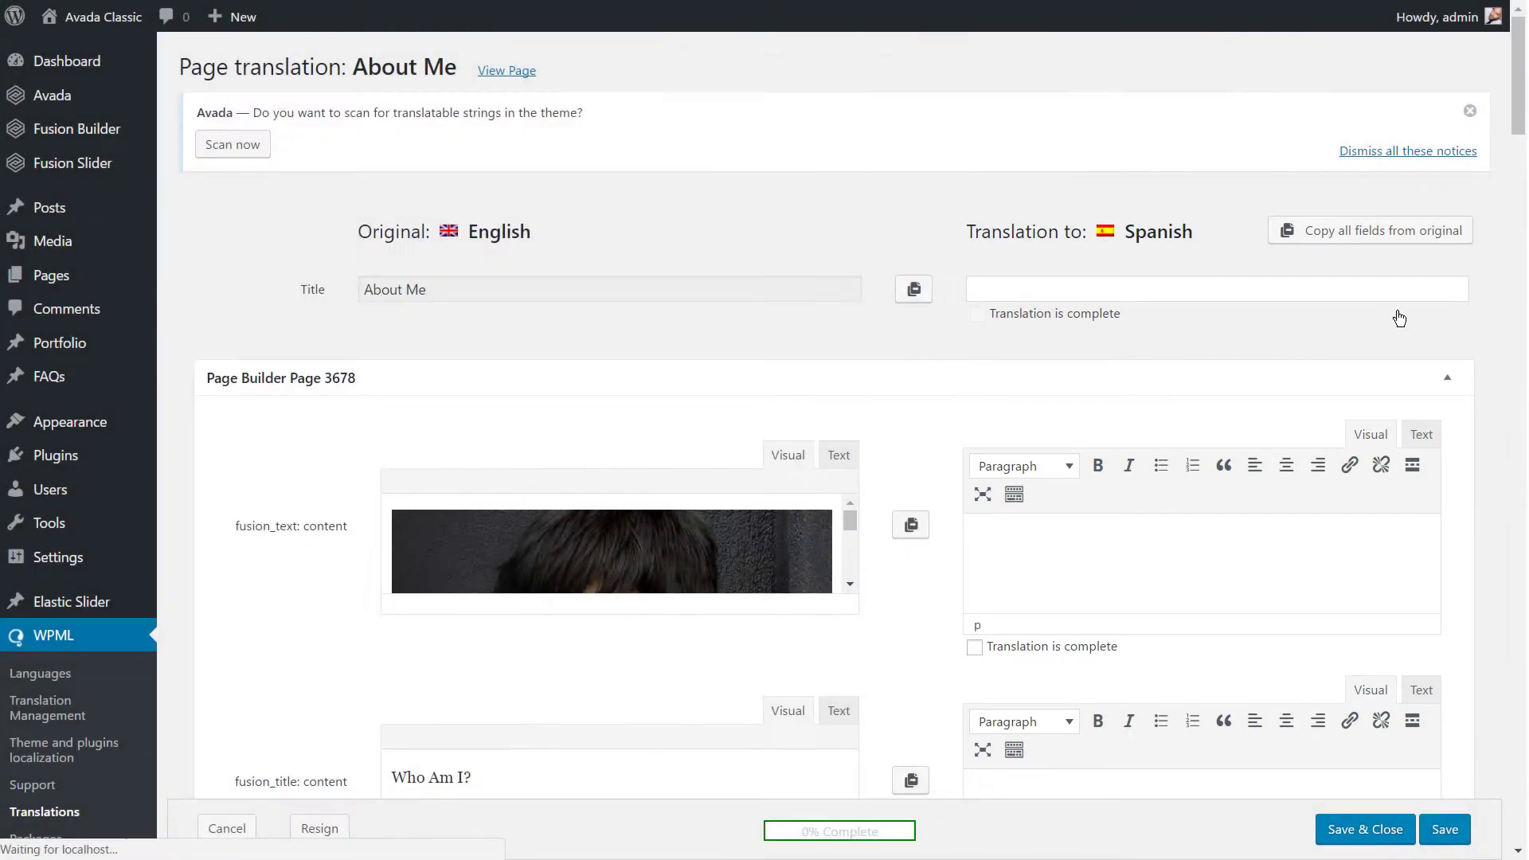
{"action": "left_click", "coordinate": [1171, 287]}
{"action": "type", "text": "Sobre mi"}
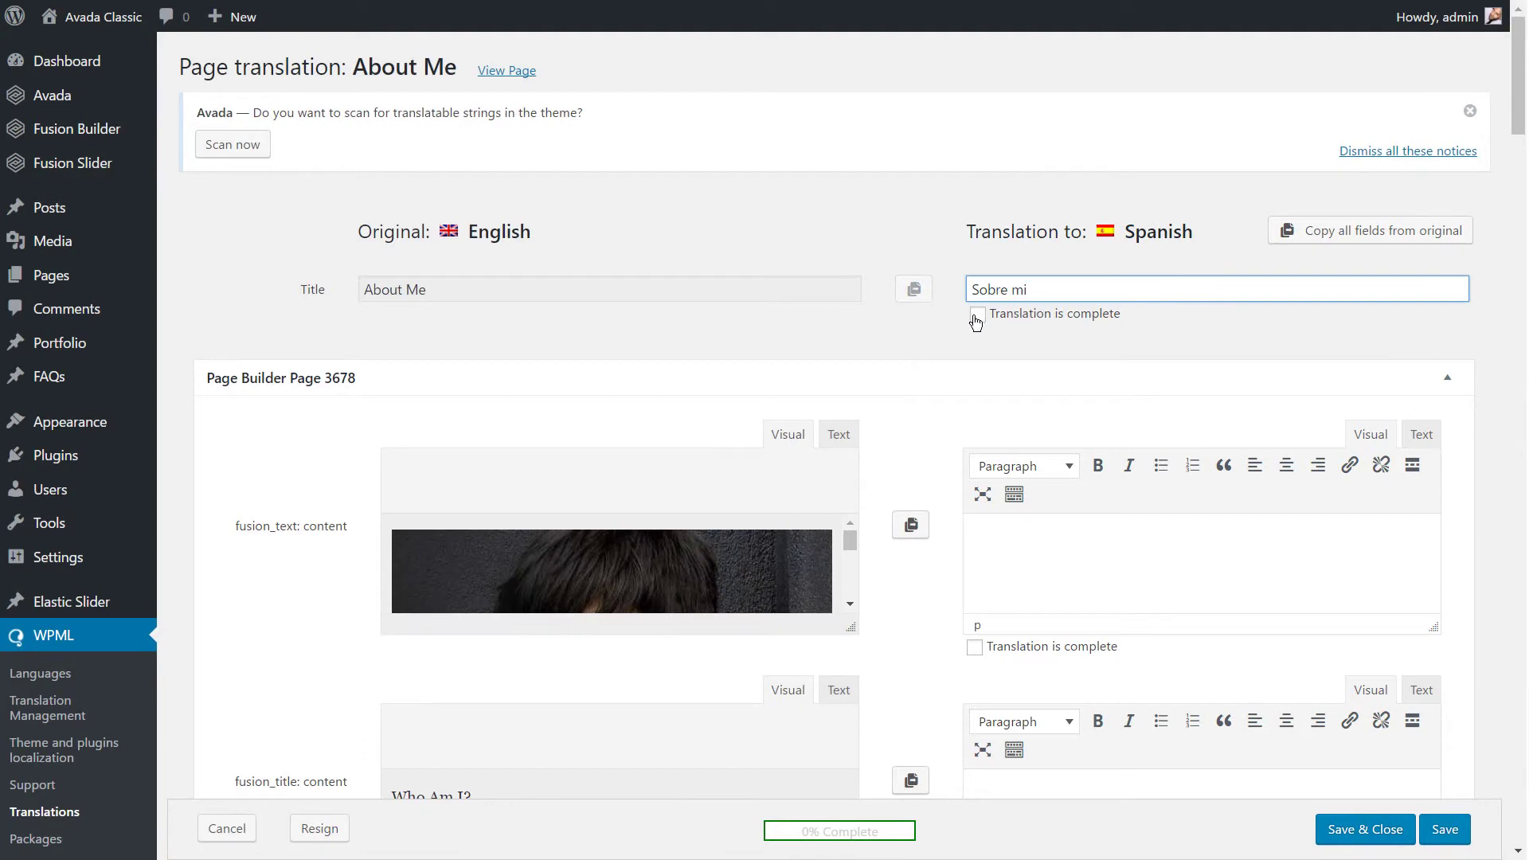
{"action": "left_click", "coordinate": [977, 315]}
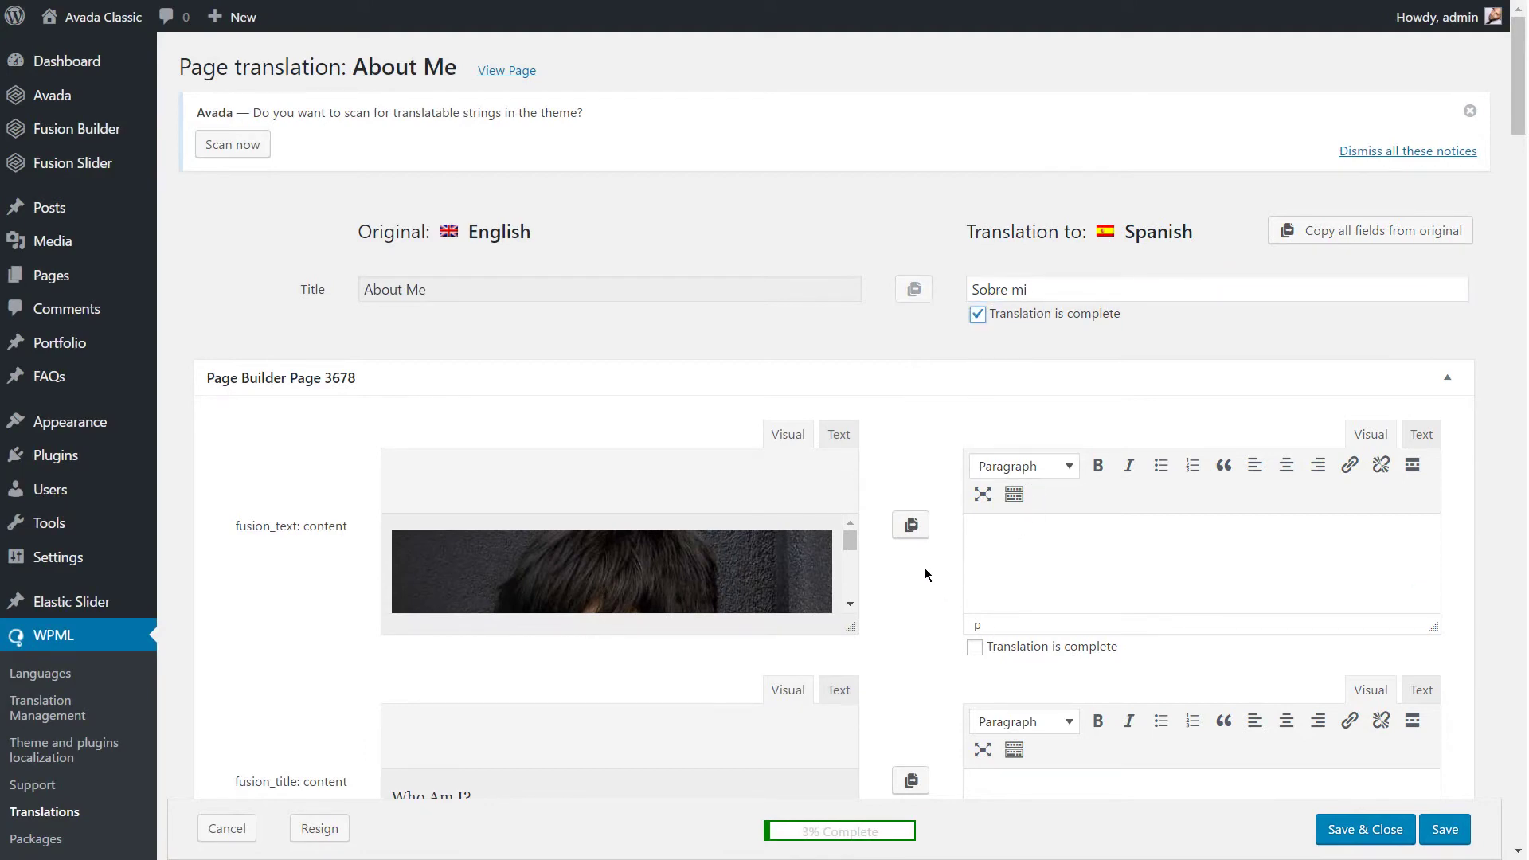
Copy the image content, paste the 'quién soy?' heading, copy the paragraph, and mark them complete
{"action": "left_click", "coordinate": [911, 525]}
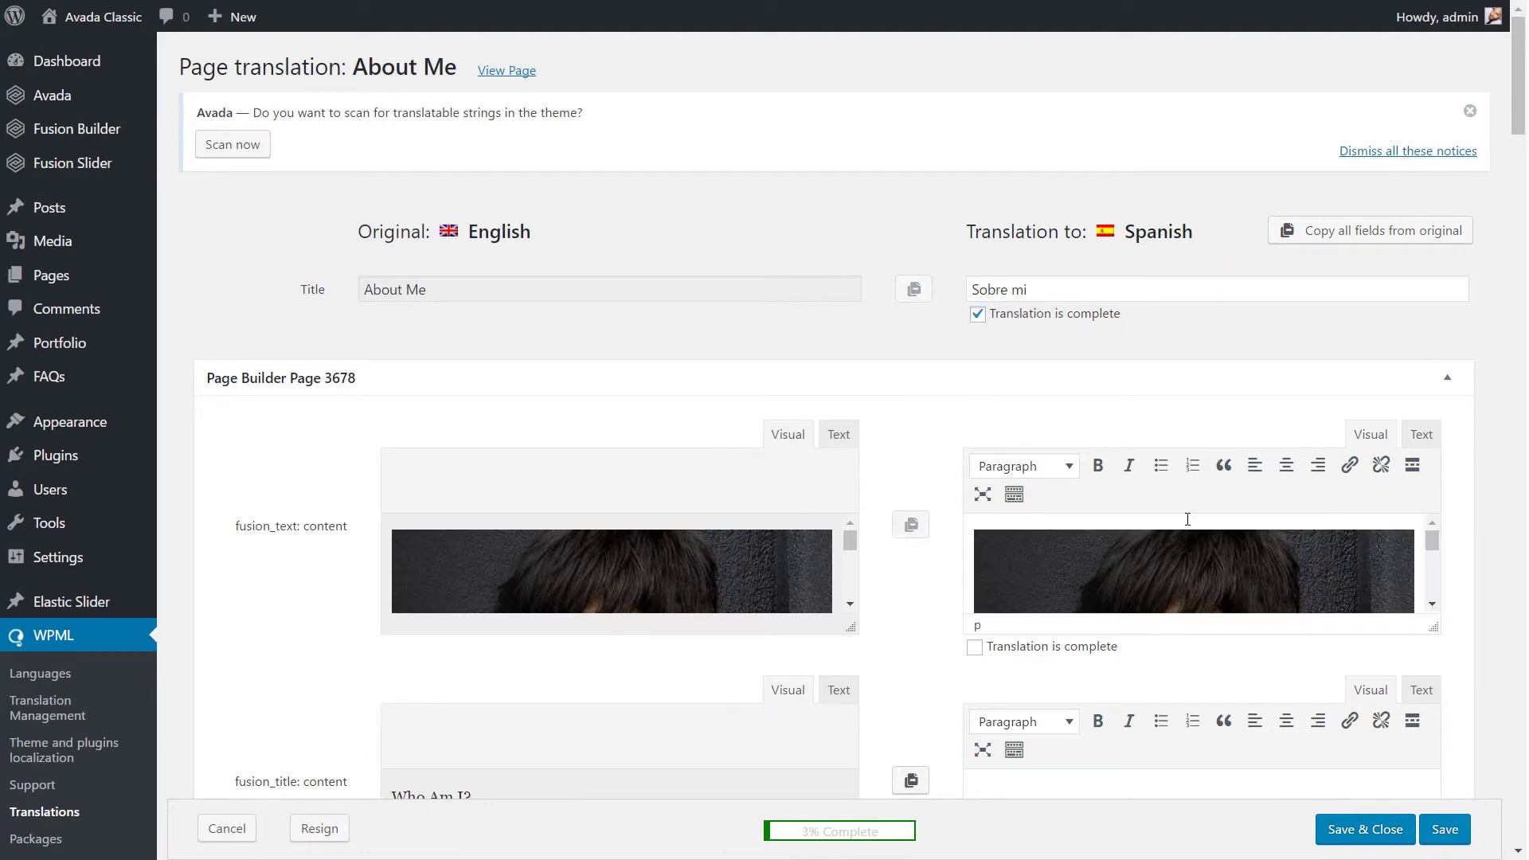
{"action": "left_click", "coordinate": [1421, 434]}
{"action": "left_click", "coordinate": [974, 679]}
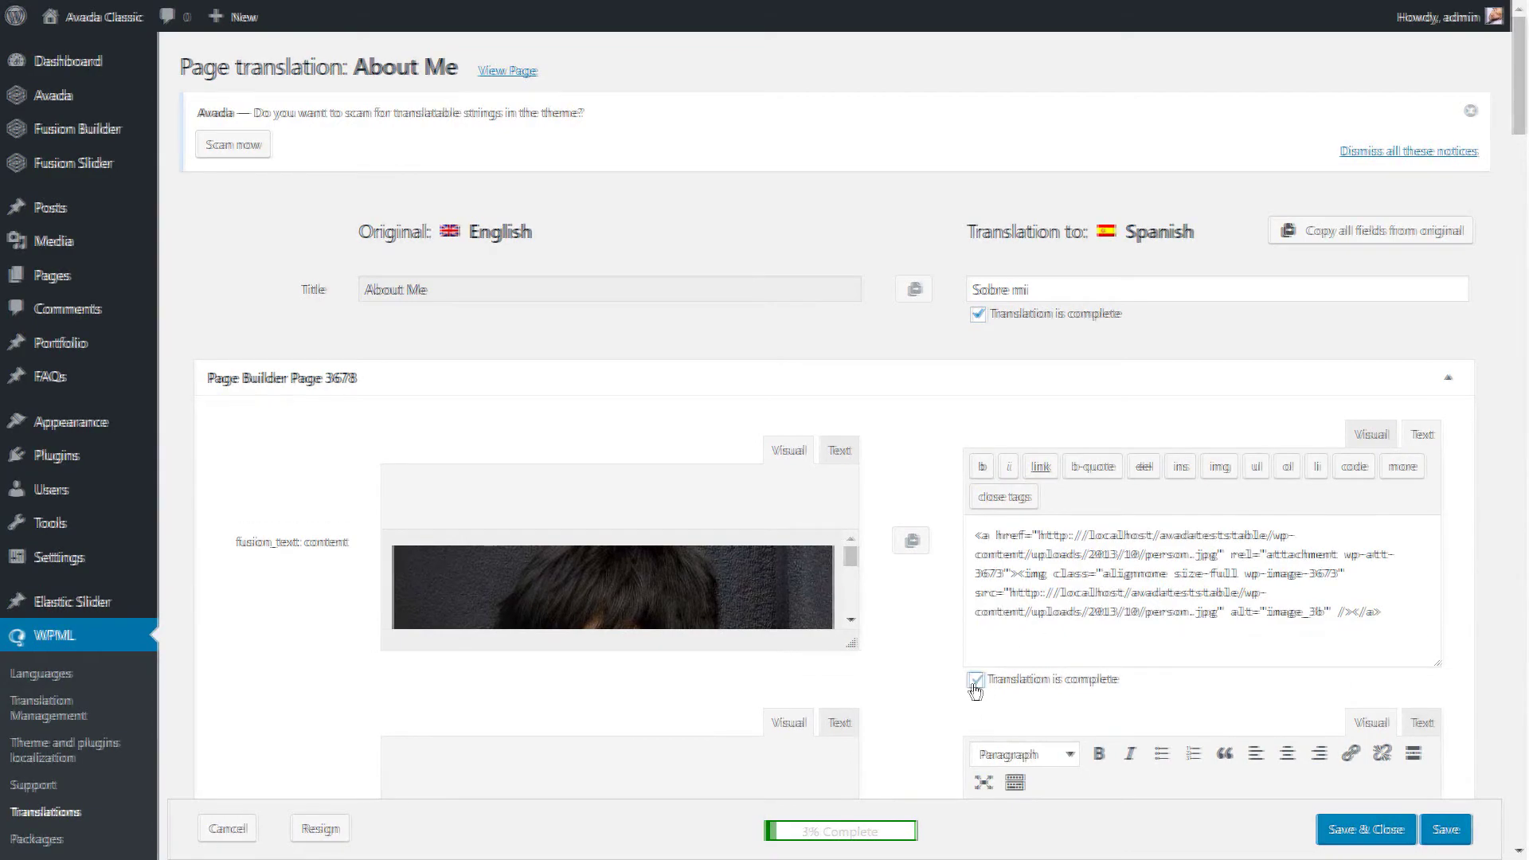
{"action": "scroll", "coordinate": [987, 557], "scroll_direction": "down", "scroll_amount": 4}
{"action": "left_click", "coordinate": [983, 531]}
{"action": "key", "text": "ctrl+v"}
{"action": "left_click", "coordinate": [976, 636]}
{"action": "scroll", "coordinate": [987, 557], "scroll_direction": "down", "scroll_amount": 5}
{"action": "left_click", "coordinate": [912, 470]}
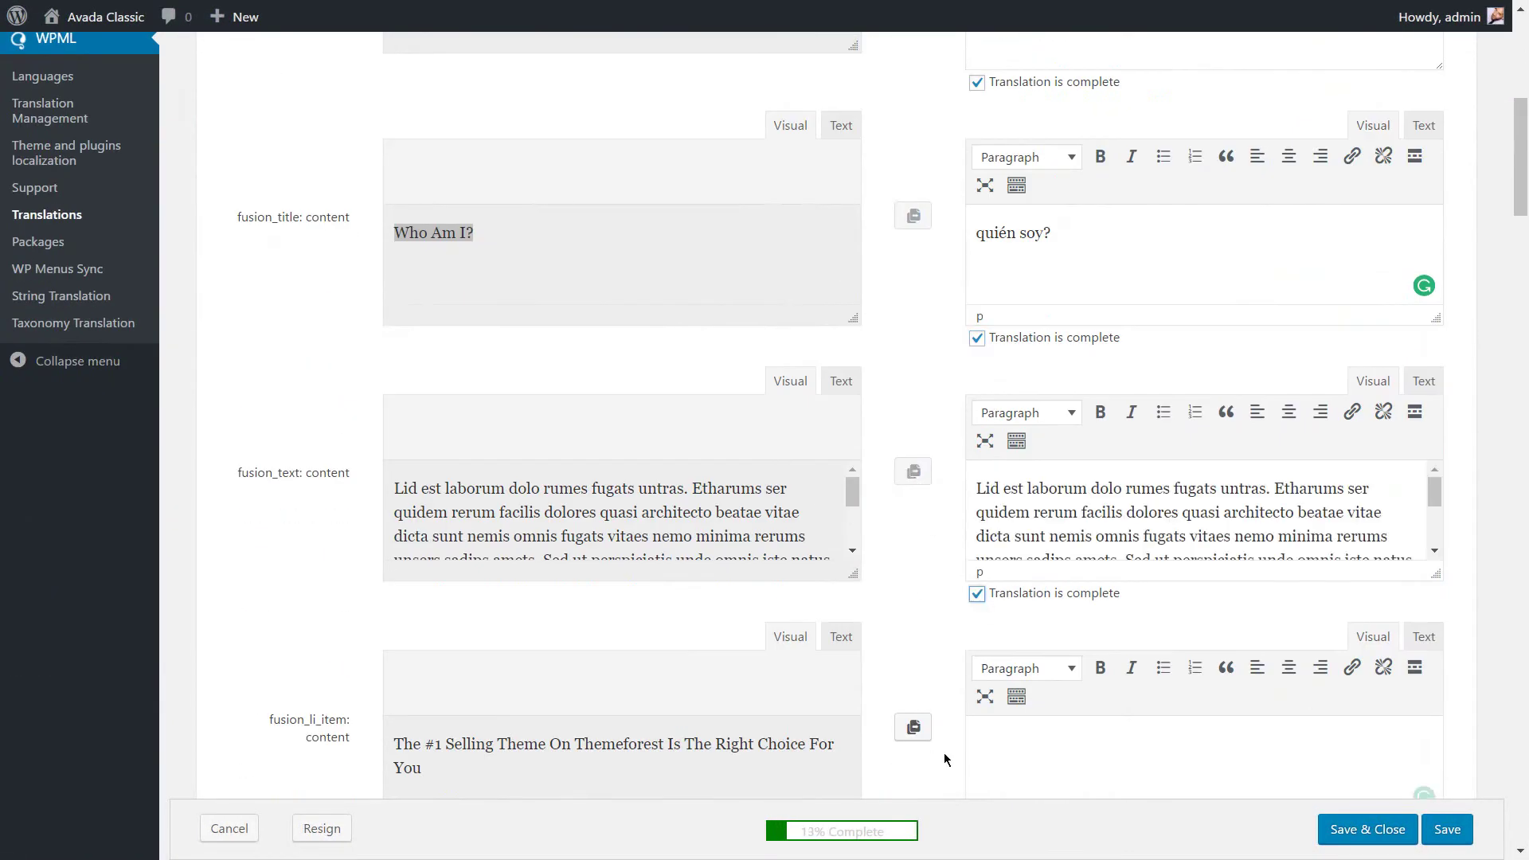
Copy the checklist items into Spanish and mark each complete
{"action": "left_click", "coordinate": [976, 498]}
{"action": "scroll", "coordinate": [916, 557], "scroll_direction": "down", "scroll_amount": 5}
{"action": "left_click", "coordinate": [912, 682]}
{"action": "scroll", "coordinate": [913, 683], "scroll_direction": "down", "scroll_amount": 5}
{"action": "left_click", "coordinate": [913, 641]}
{"action": "left_click", "coordinate": [976, 763]}
{"action": "scroll", "coordinate": [940, 685], "scroll_direction": "down", "scroll_amount": 5}
{"action": "left_click", "coordinate": [913, 423]}
{"action": "left_click", "coordinate": [977, 546]}
Copy the HTML counter contents into Spanish and mark them complete
{"action": "left_click", "coordinate": [913, 683]}
{"action": "scroll", "coordinate": [940, 685], "scroll_direction": "down", "scroll_amount": 4}
{"action": "left_click", "coordinate": [912, 612]}
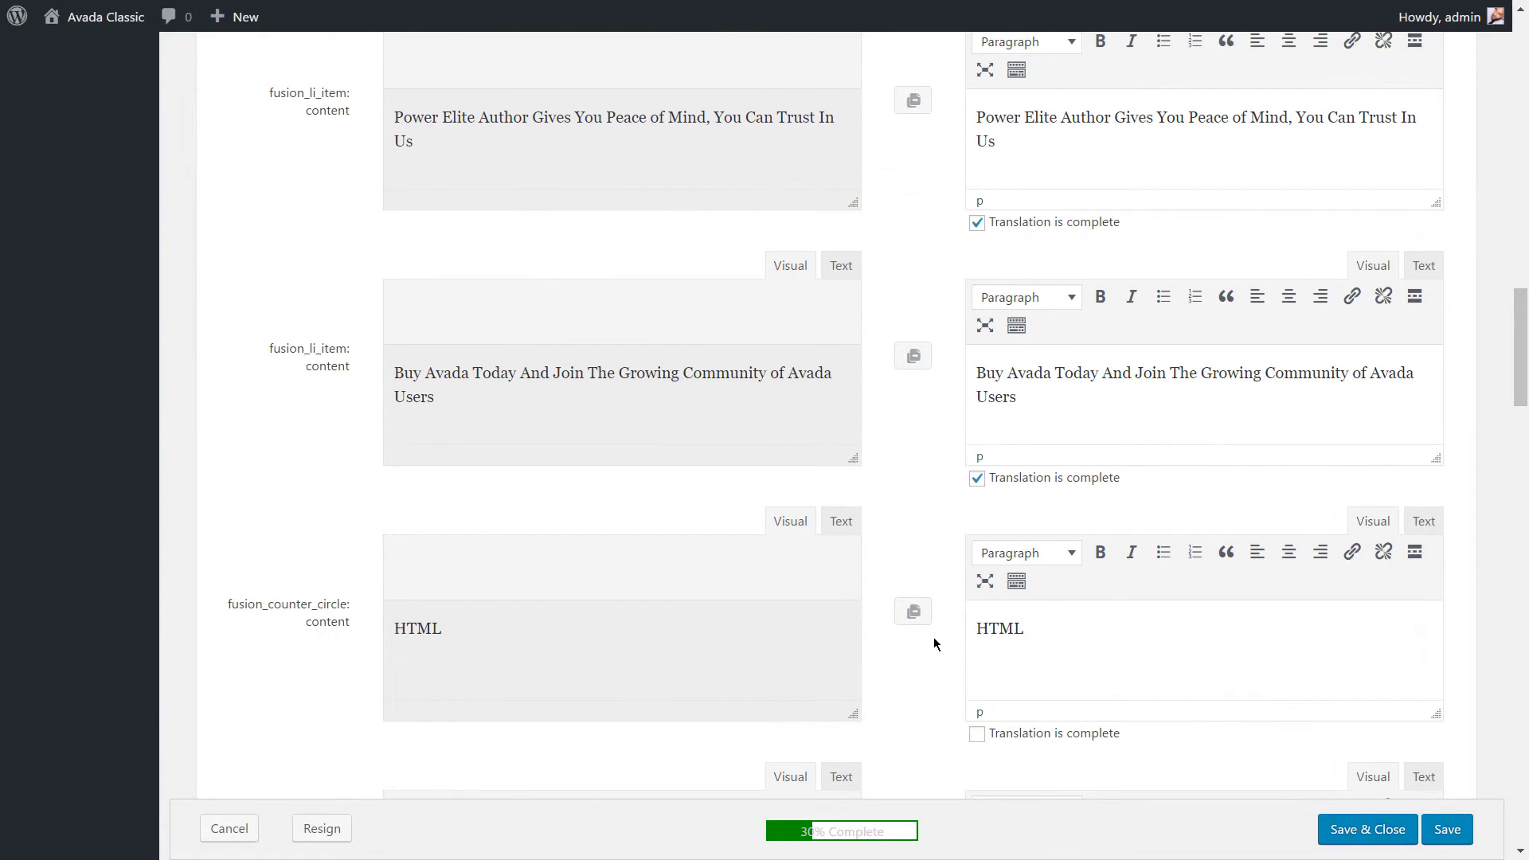
{"action": "left_click", "coordinate": [977, 731]}
Copy the Profile Picture title and the person's title and picture address, marking them complete
{"action": "left_click", "coordinate": [977, 647]}
{"action": "scroll", "coordinate": [939, 685], "scroll_direction": "down", "scroll_amount": 5}
{"action": "left_click", "coordinate": [913, 741]}
{"action": "scroll", "coordinate": [939, 685], "scroll_direction": "down", "scroll_amount": 5}
{"action": "left_click", "coordinate": [913, 656]}
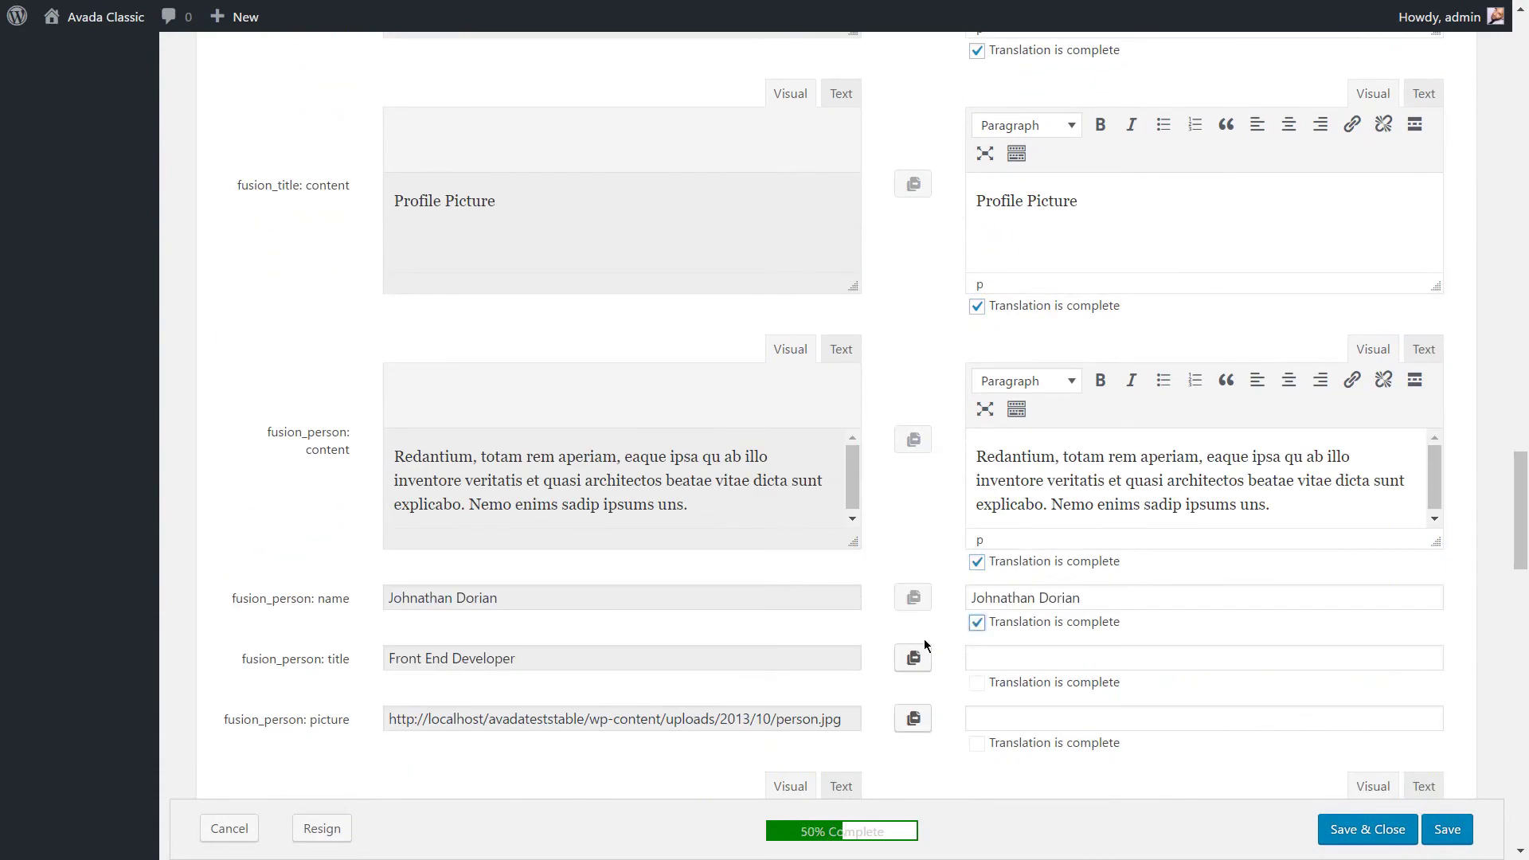
{"action": "scroll", "coordinate": [939, 685], "scroll_direction": "down", "scroll_amount": 4}
{"action": "left_click", "coordinate": [912, 582]}
{"action": "left_click", "coordinate": [912, 535]}
Copy the My Favorite Projects toggle titles and content into Spanish and mark them complete
{"action": "left_click", "coordinate": [976, 657]}
{"action": "left_click", "coordinate": [912, 693]}
{"action": "scroll", "coordinate": [939, 685], "scroll_direction": "down", "scroll_amount": 4}
{"action": "left_click", "coordinate": [912, 709]}
{"action": "scroll", "coordinate": [940, 685], "scroll_direction": "down", "scroll_amount": 3}
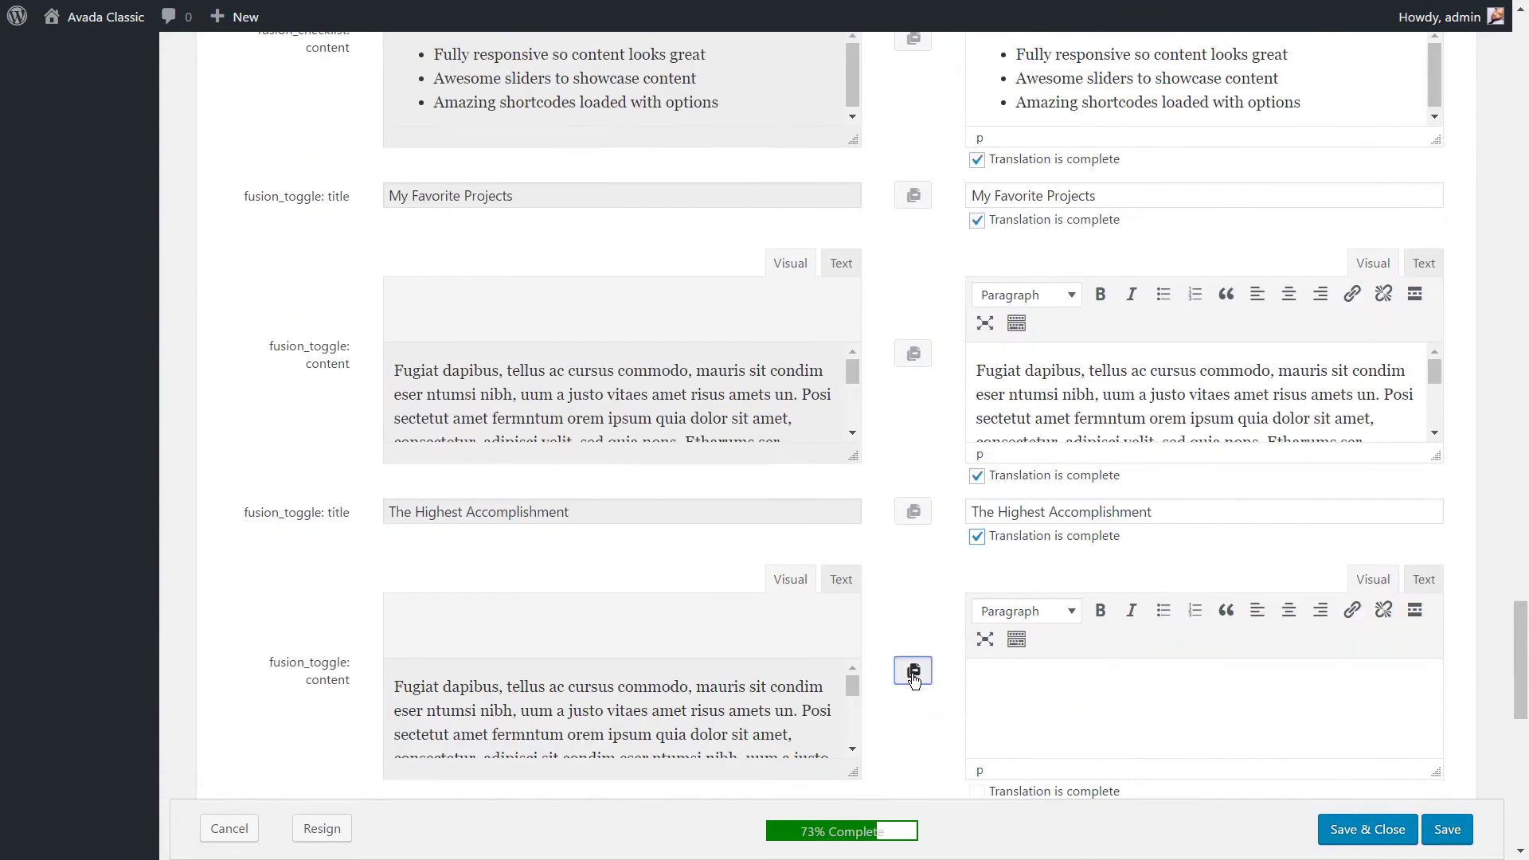
{"action": "left_click", "coordinate": [912, 668]}
{"action": "left_click", "coordinate": [913, 624]}
Copy the tagline link, title and description into Spanish and mark them complete
{"action": "scroll", "coordinate": [912, 657], "scroll_direction": "down", "scroll_amount": 5}
{"action": "left_click", "coordinate": [913, 549]}
{"action": "left_click", "coordinate": [912, 704]}
{"action": "scroll", "coordinate": [912, 685], "scroll_direction": "down", "scroll_amount": 4}
{"action": "left_click", "coordinate": [913, 556]}
{"action": "left_click", "coordinate": [913, 627]}
{"action": "left_click", "coordinate": [913, 697]}
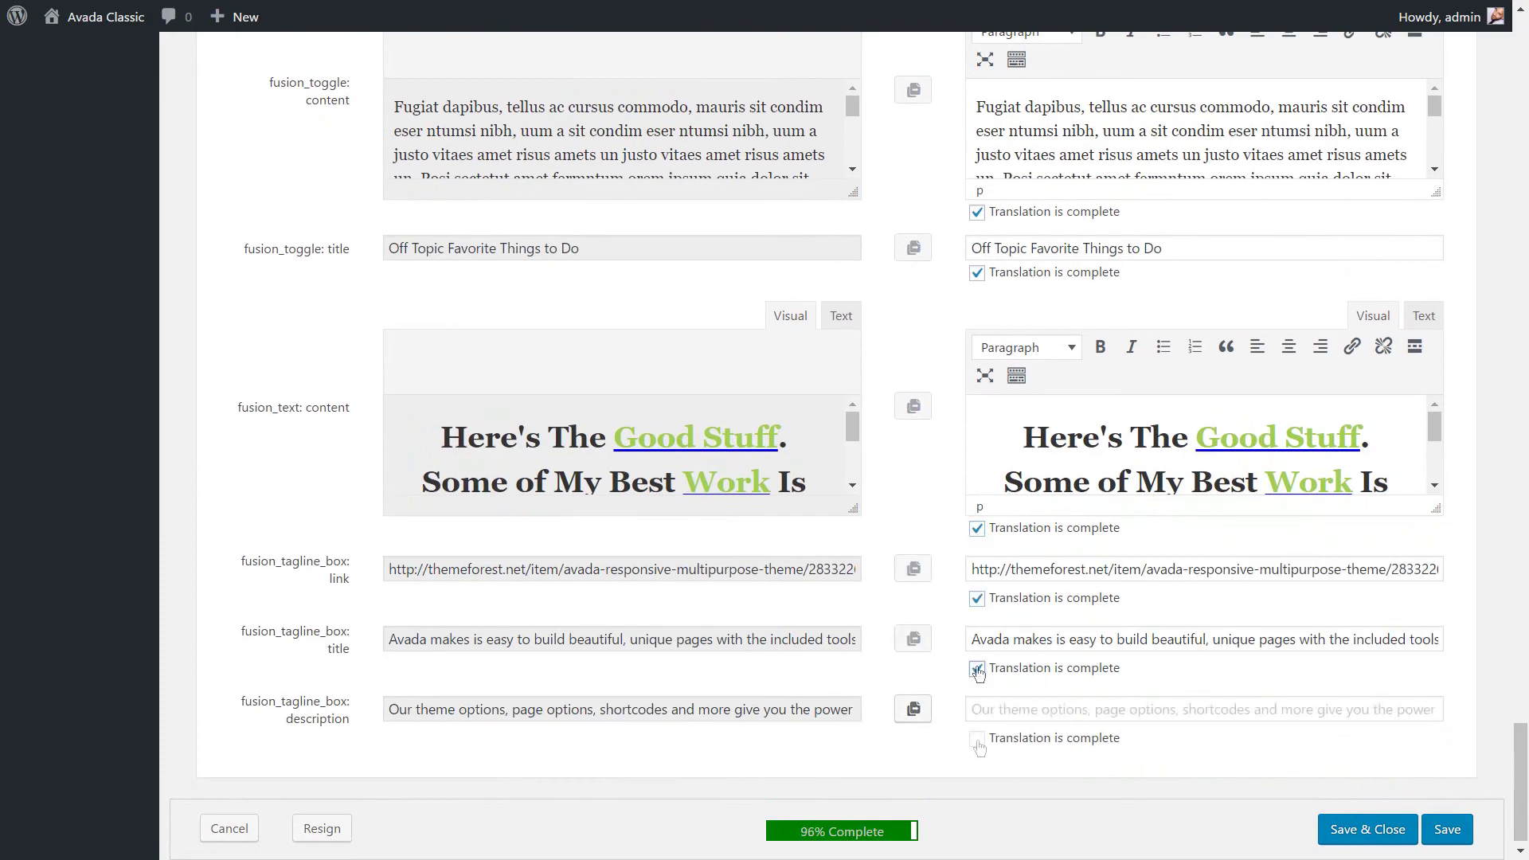
{"action": "scroll", "coordinate": [940, 719], "scroll_direction": "down", "scroll_amount": 1}
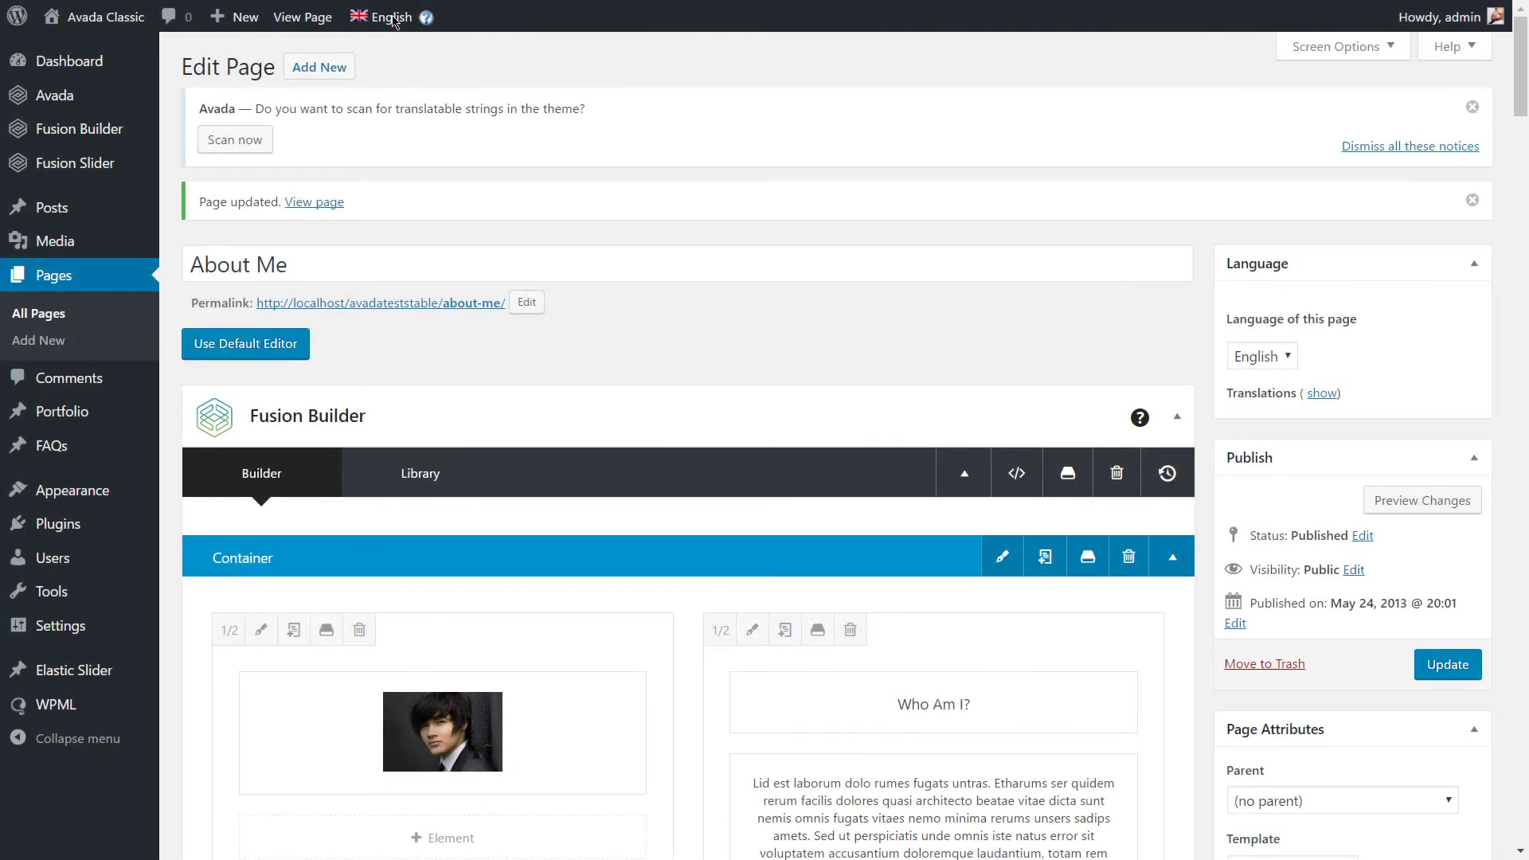
Switch the admin language to Spanish and edit Sobre mi with Fusion Builder
{"action": "mouse_move", "coordinate": [393, 19]}
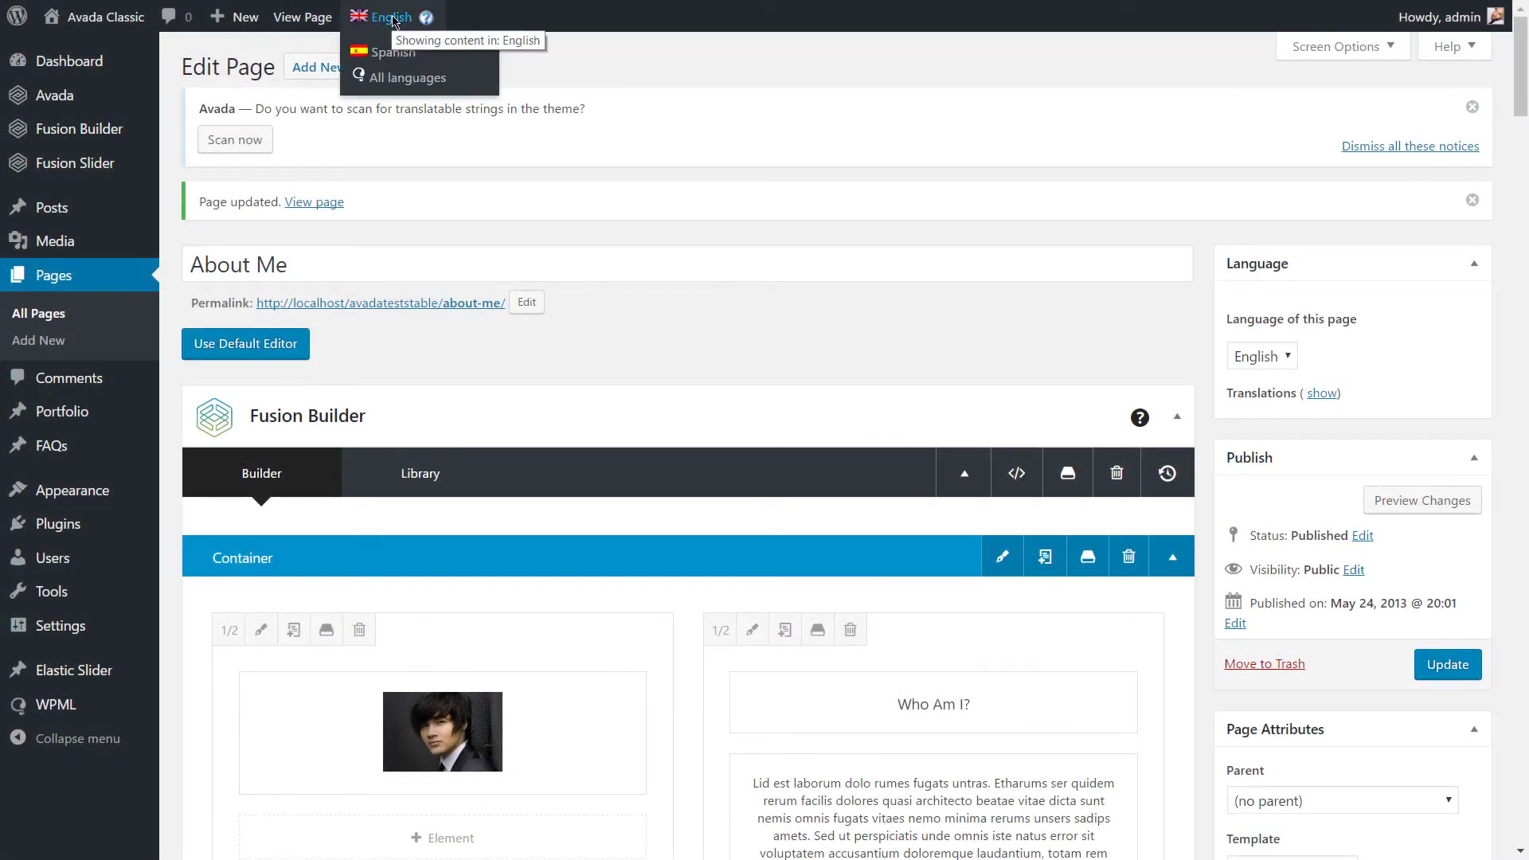
{"action": "left_click", "coordinate": [390, 58]}
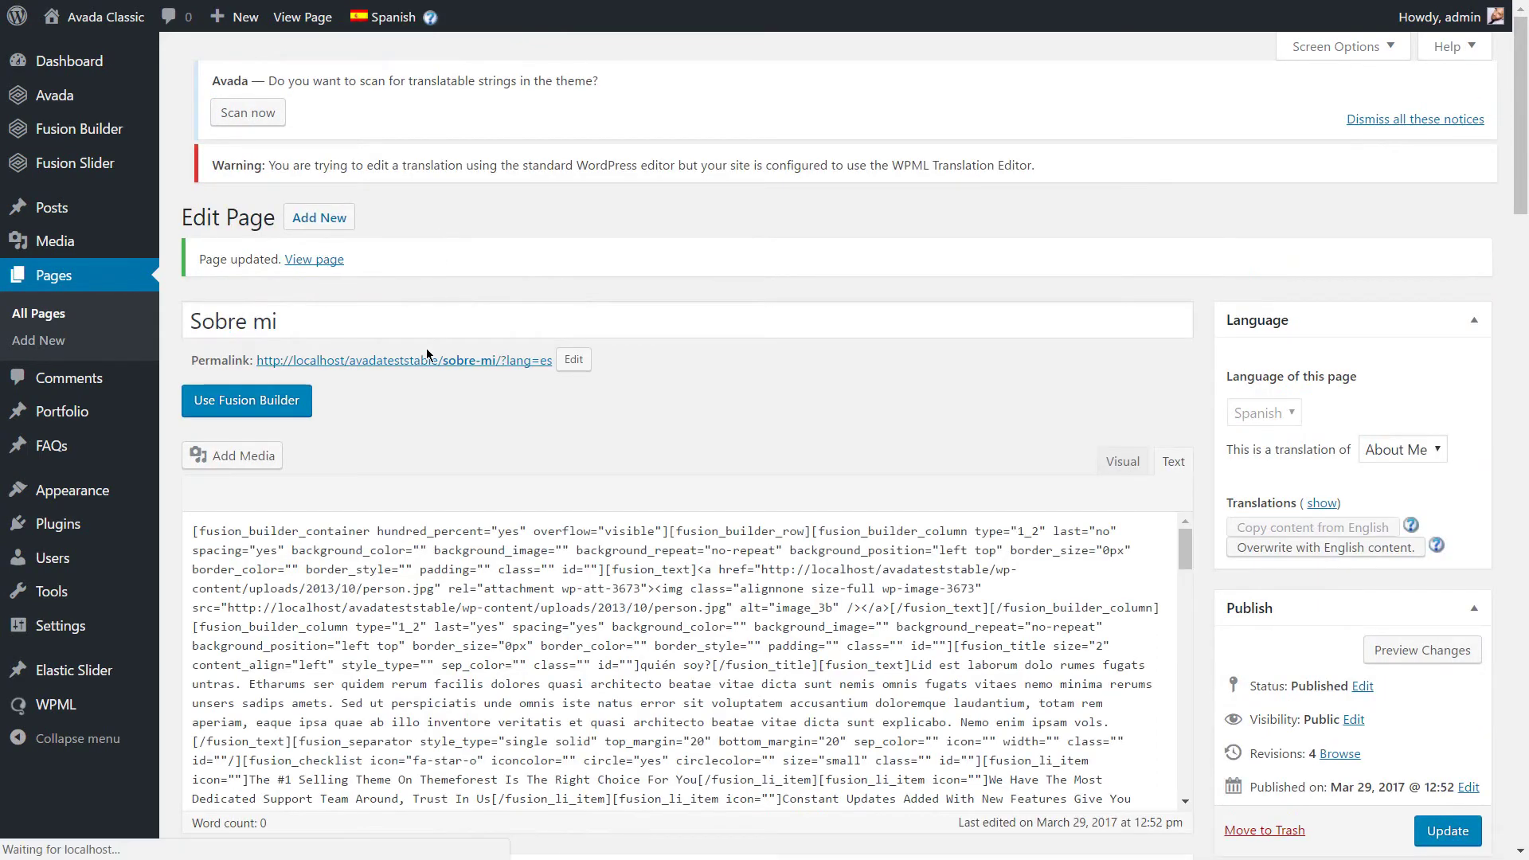
{"action": "left_click", "coordinate": [275, 402]}
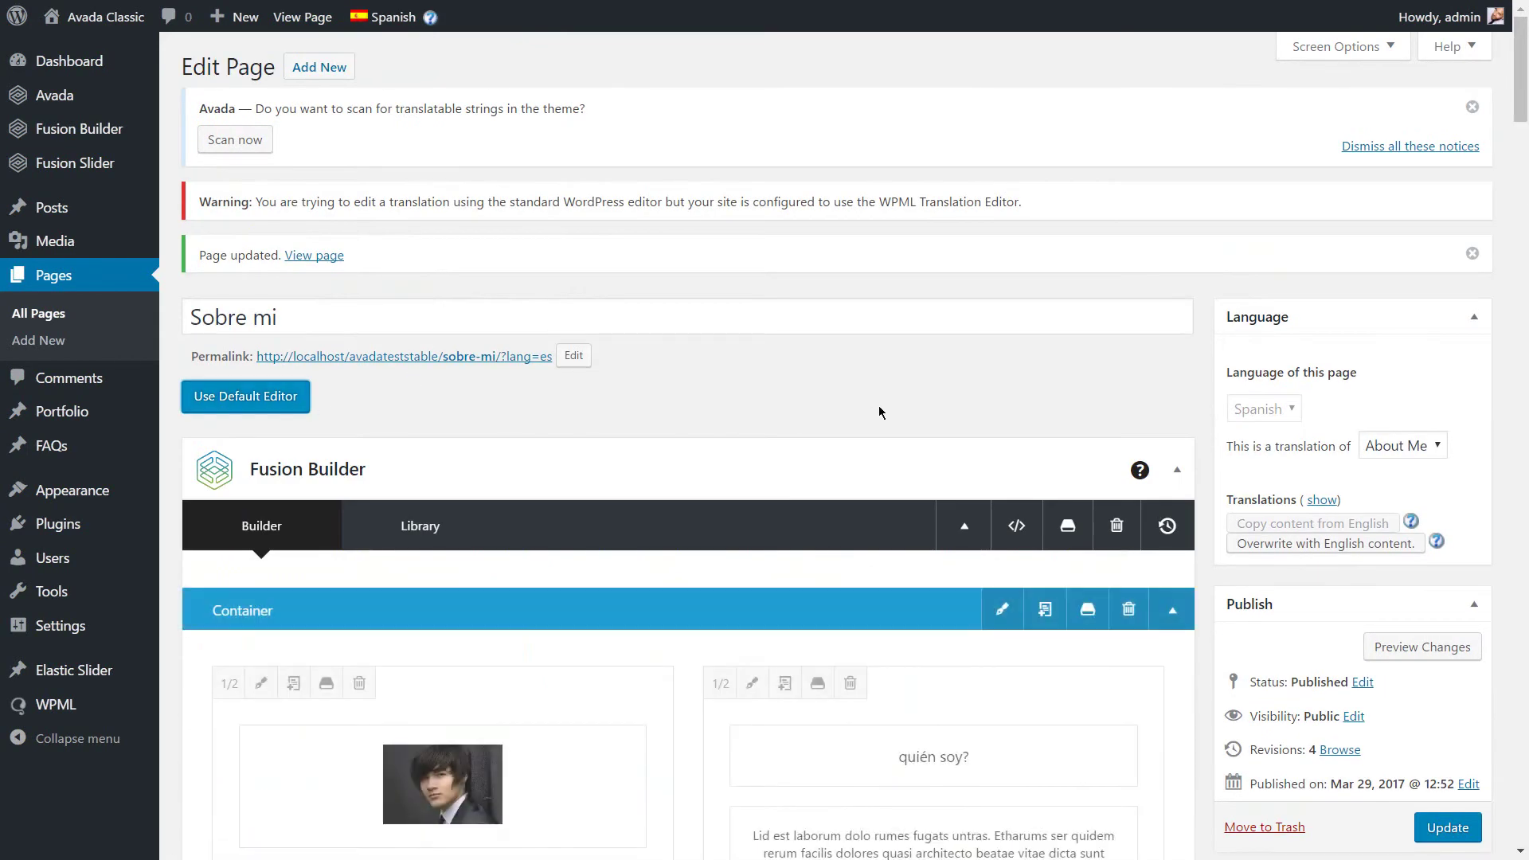
Set the 'quién soy?' title to size H4 with center alignment and save it
{"action": "scroll", "coordinate": [769, 405], "scroll_direction": "down", "scroll_amount": 5}
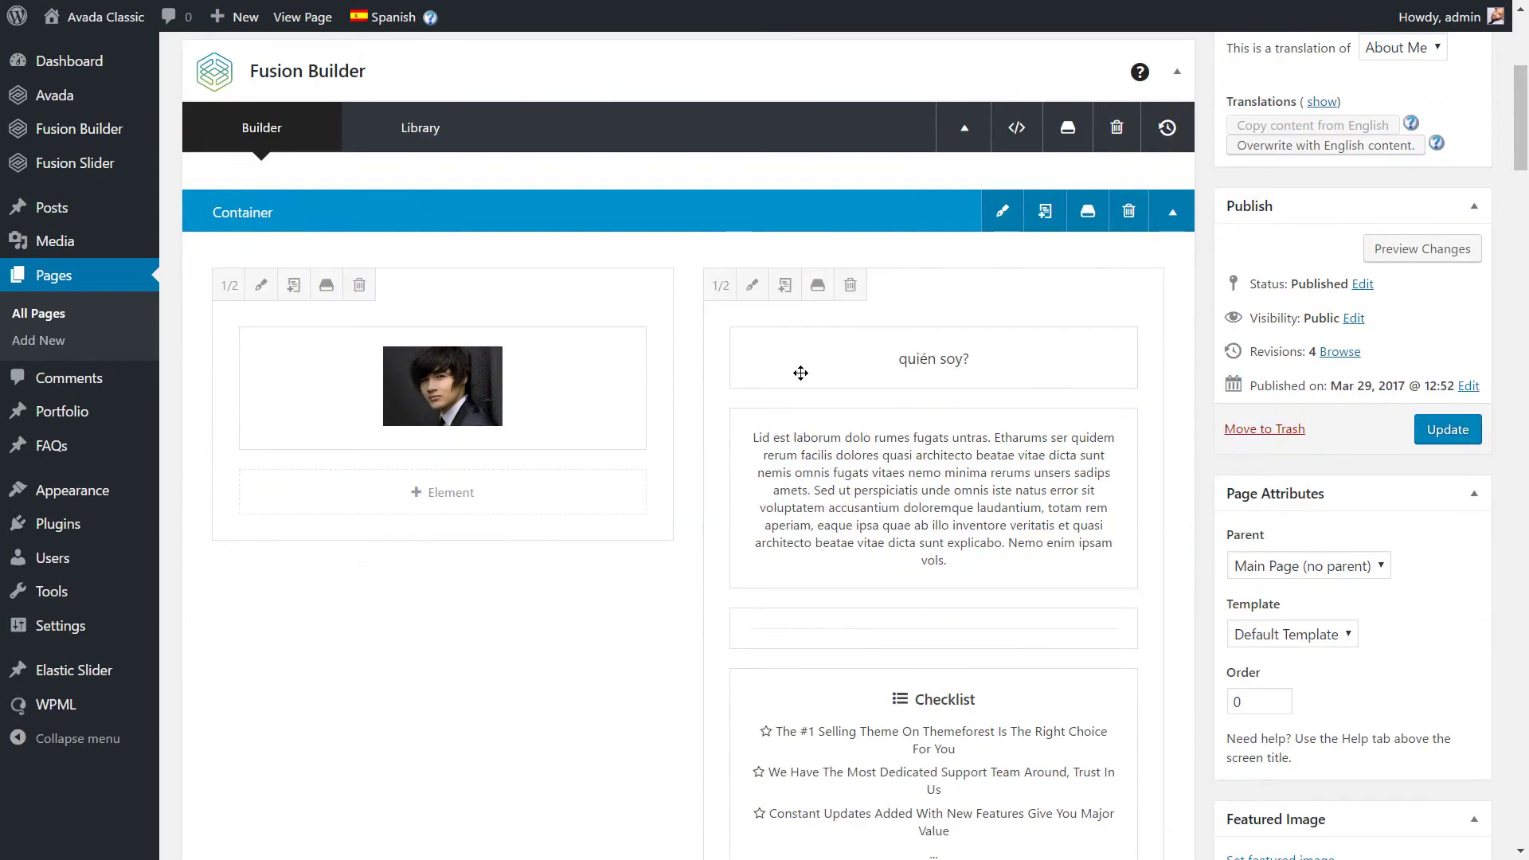
{"action": "left_click", "coordinate": [882, 360]}
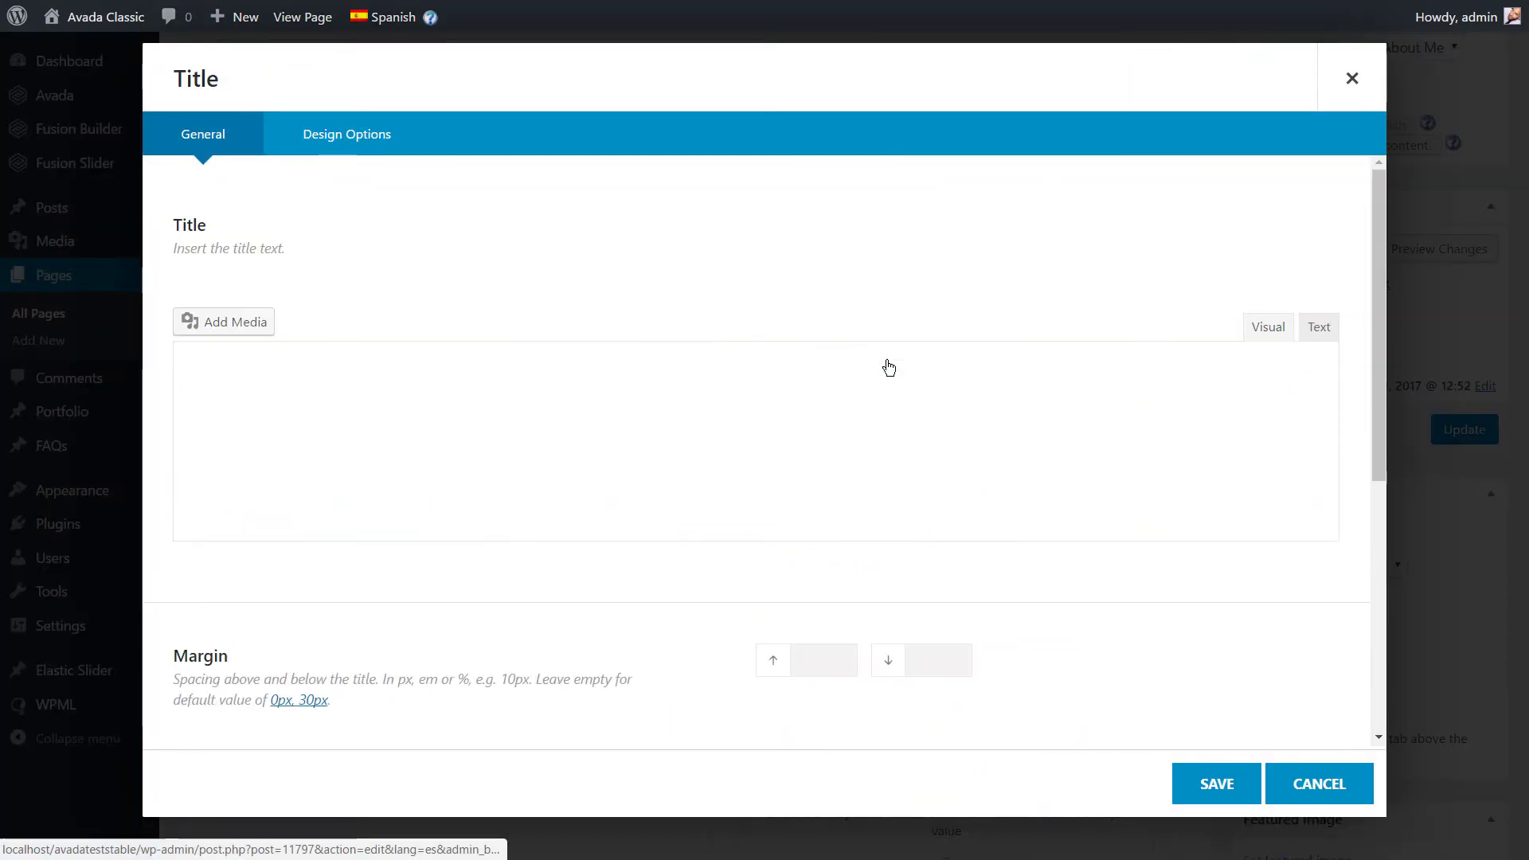
{"action": "left_click", "coordinate": [345, 130]}
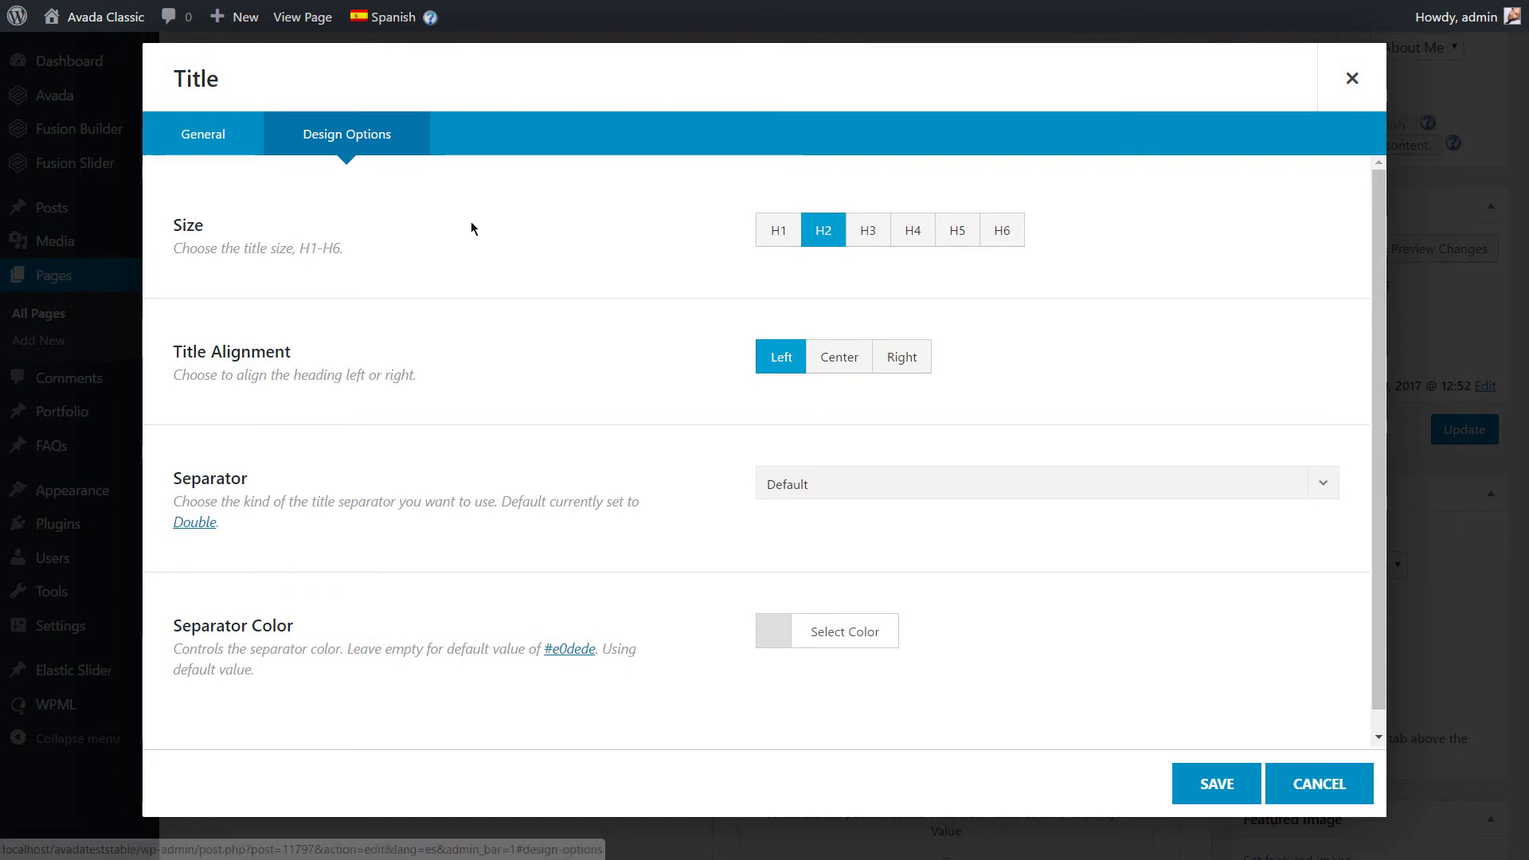
{"action": "left_click", "coordinate": [917, 236]}
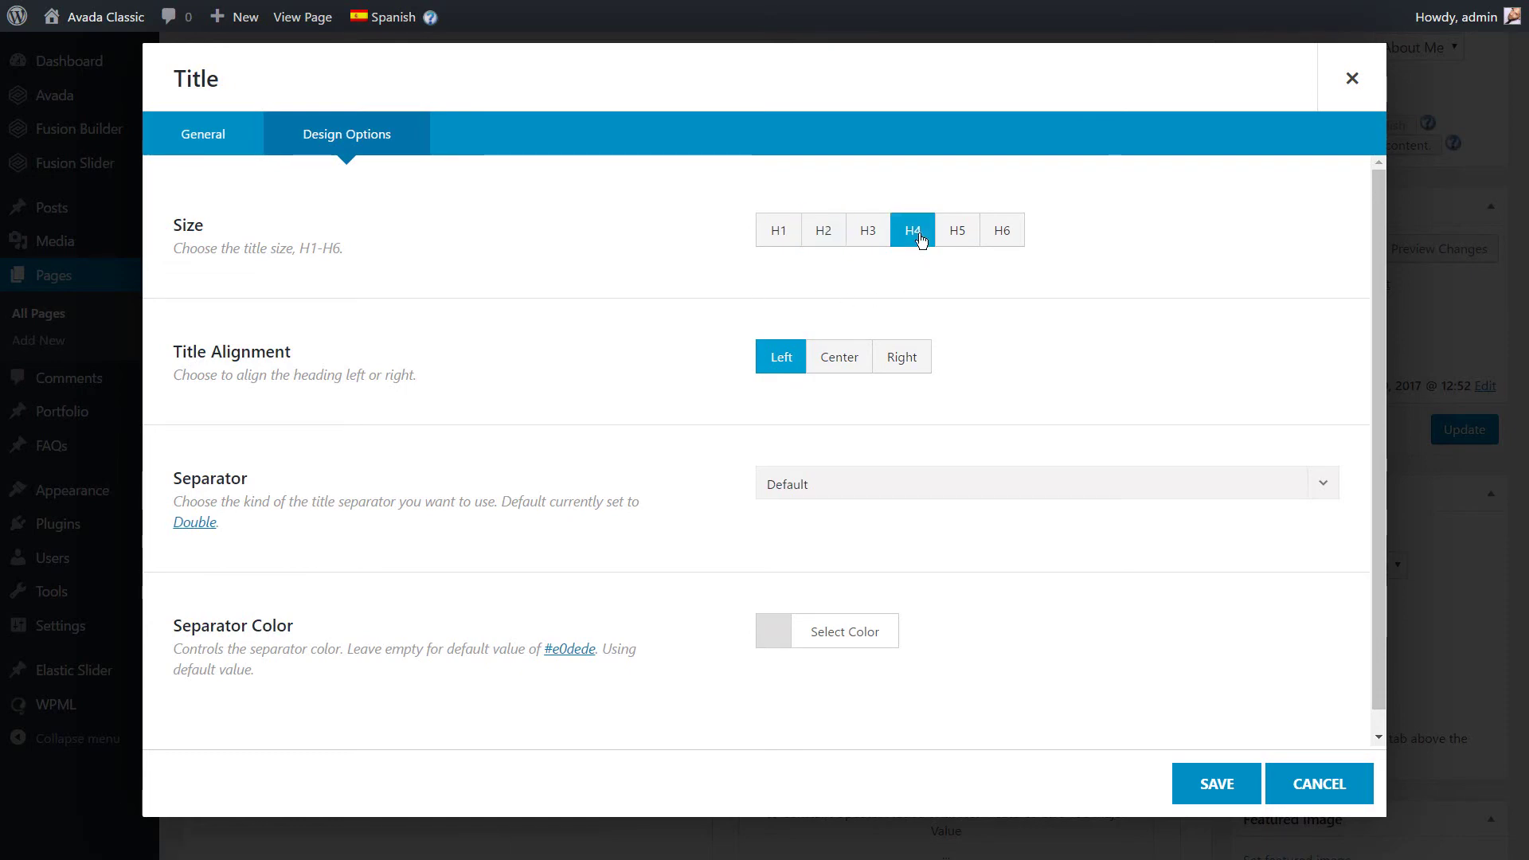
{"action": "left_click", "coordinate": [846, 364]}
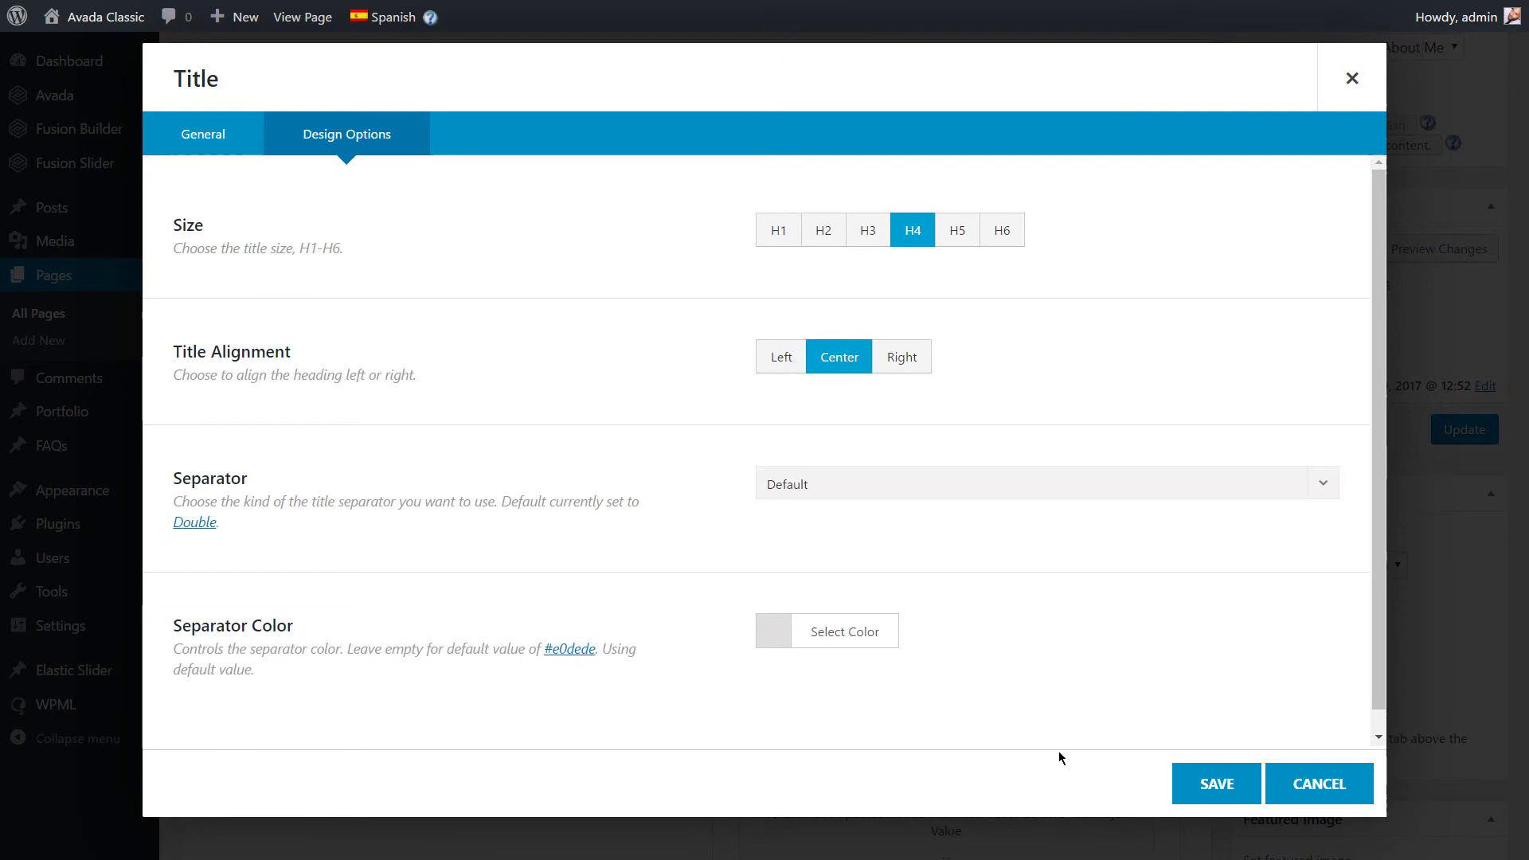
{"action": "left_click", "coordinate": [1204, 784]}
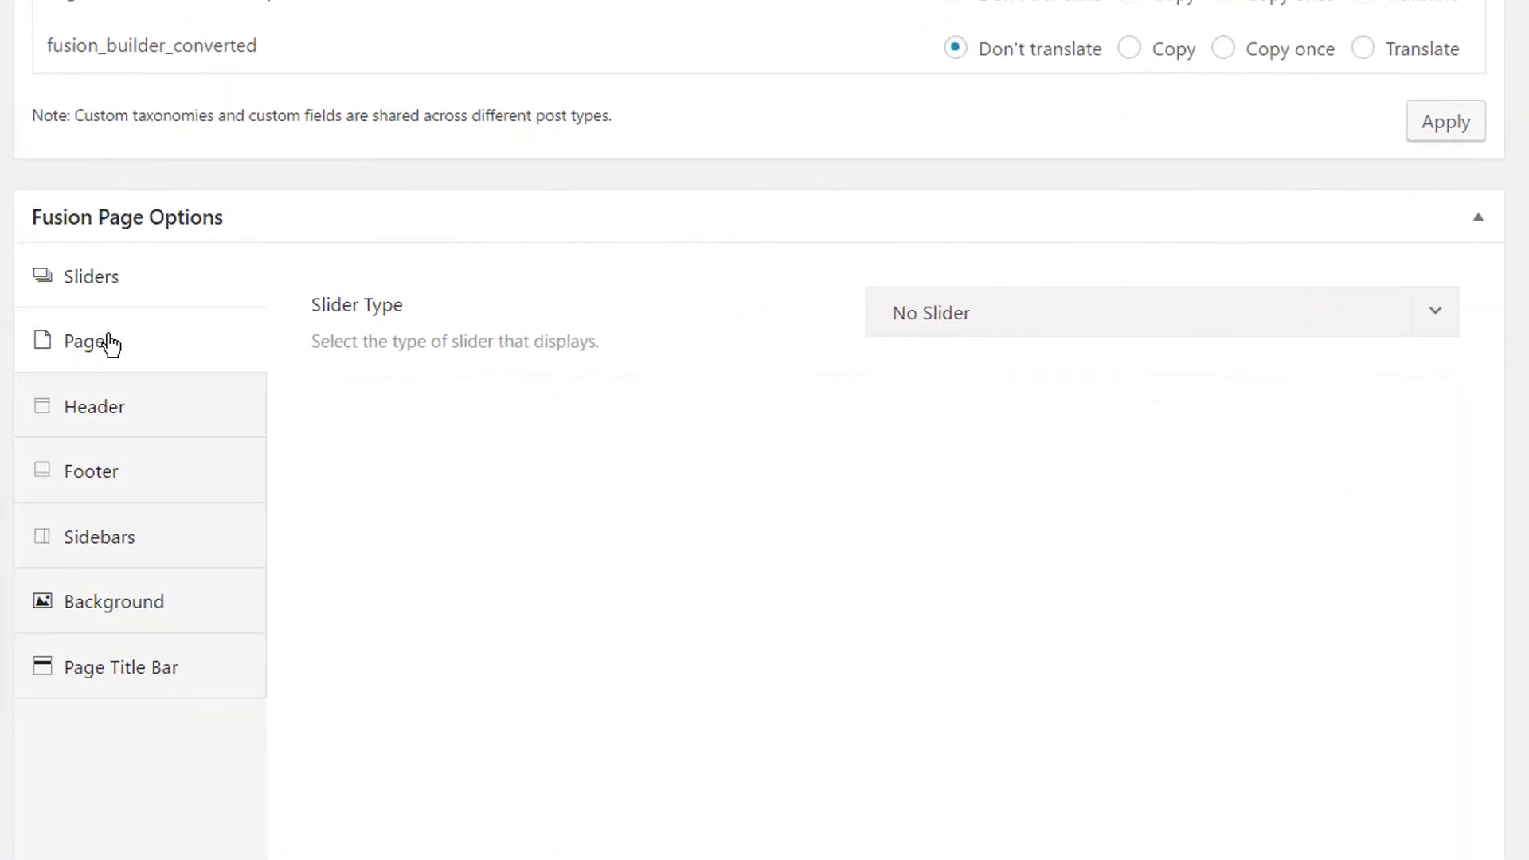
Review the Page, Header, Footer and Sidebars tabs, then update the Spanish page
{"action": "left_click", "coordinate": [106, 342]}
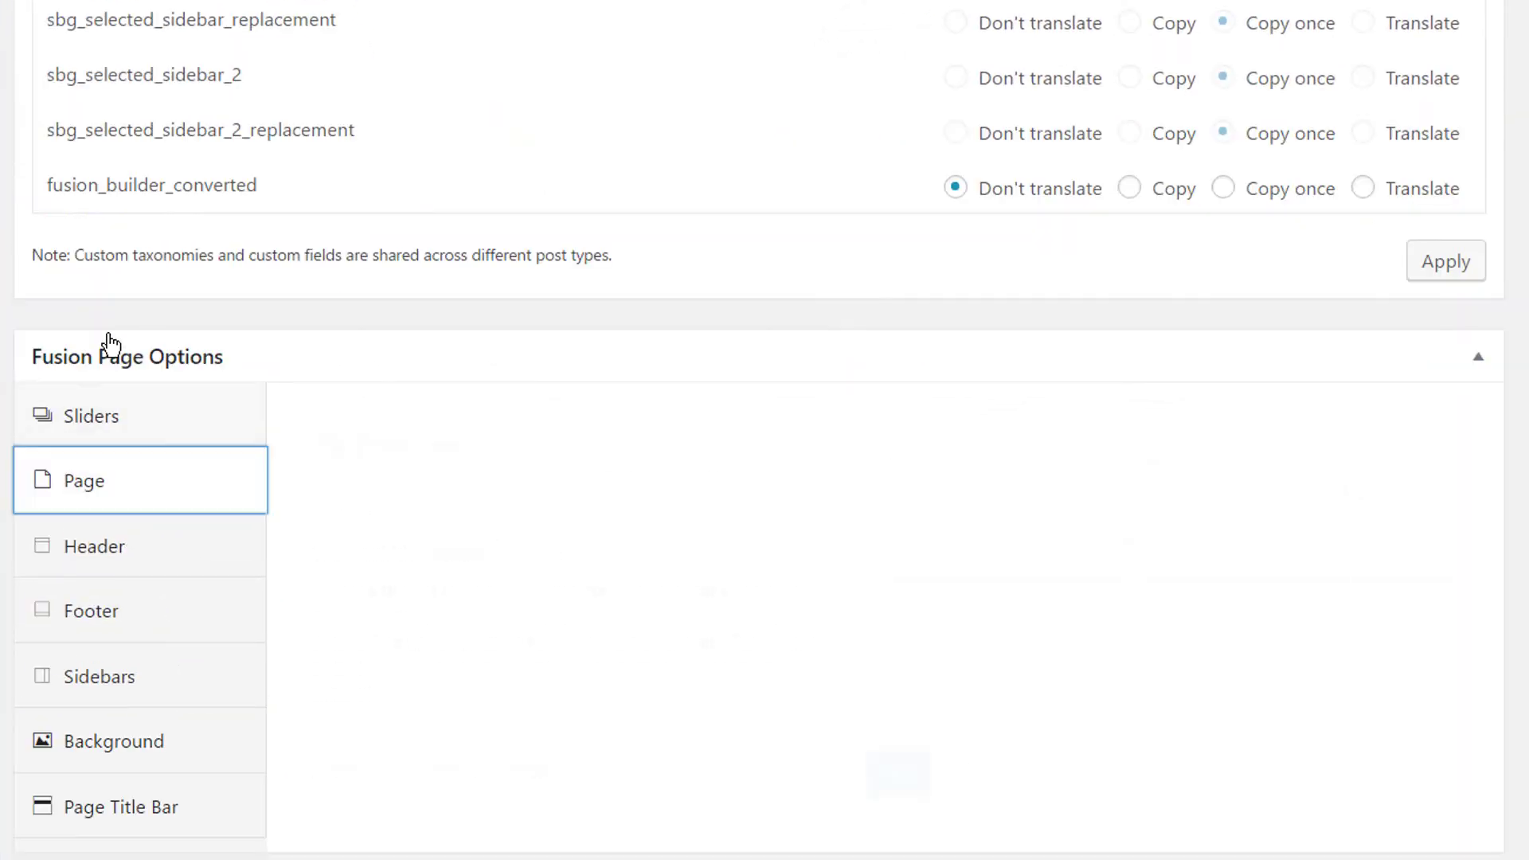
{"action": "left_click", "coordinate": [91, 546]}
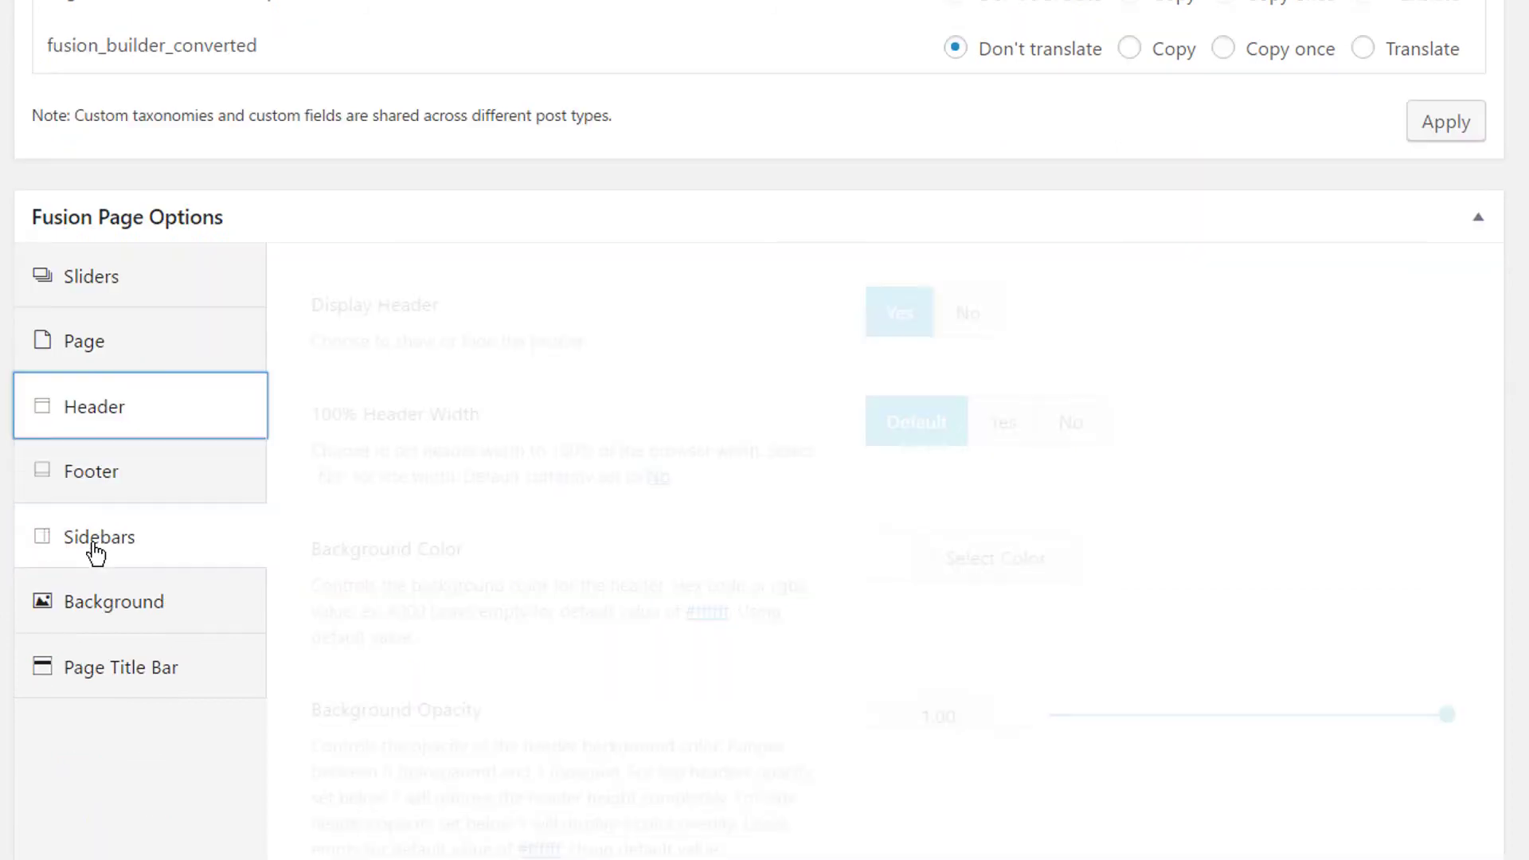
{"action": "left_click", "coordinate": [97, 494]}
{"action": "left_click", "coordinate": [96, 690]}
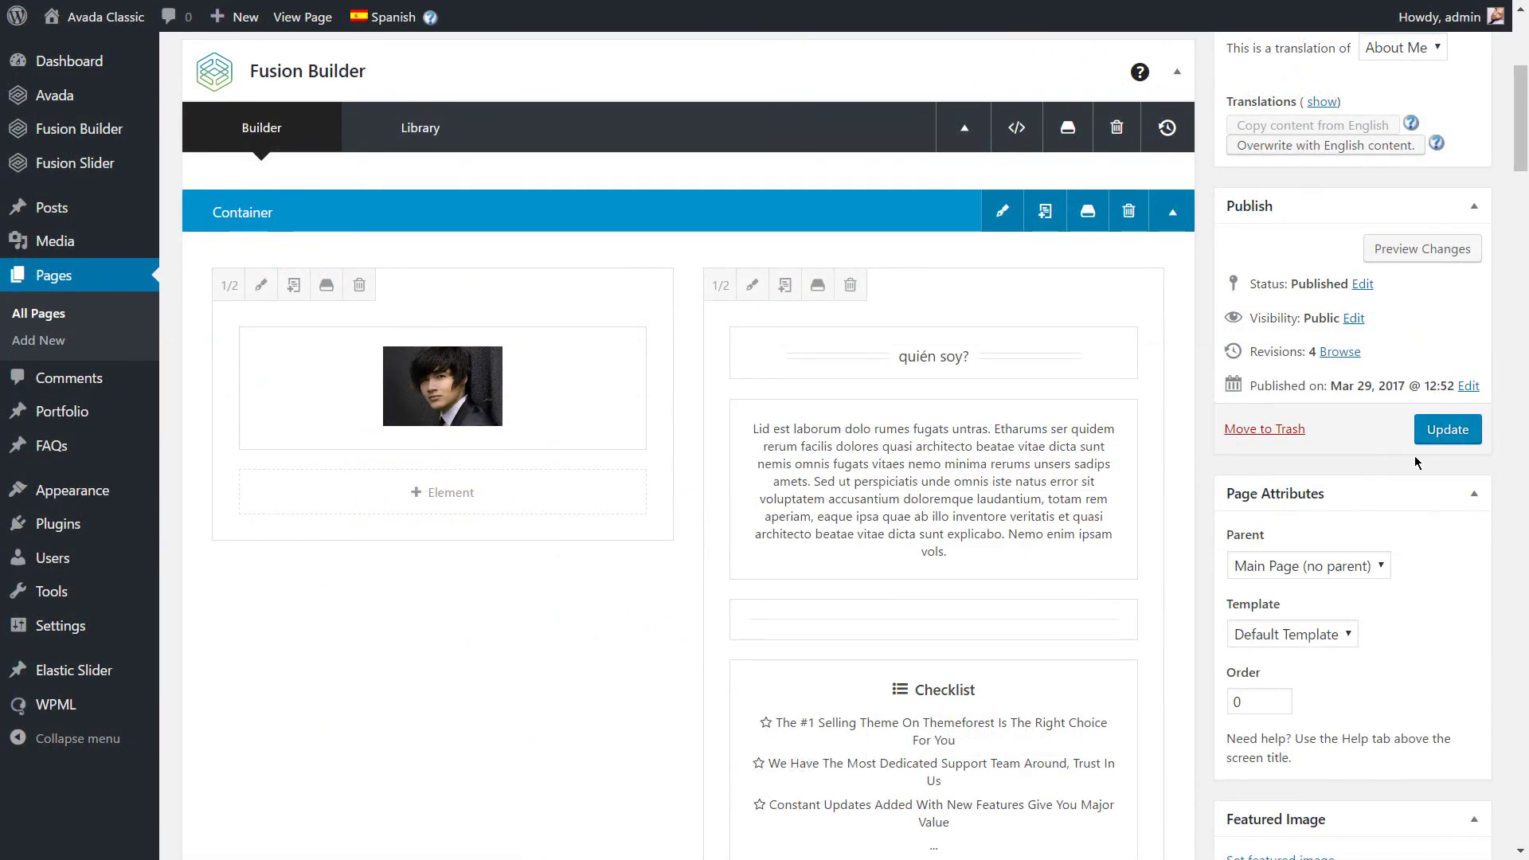
{"action": "left_click", "coordinate": [1433, 441]}
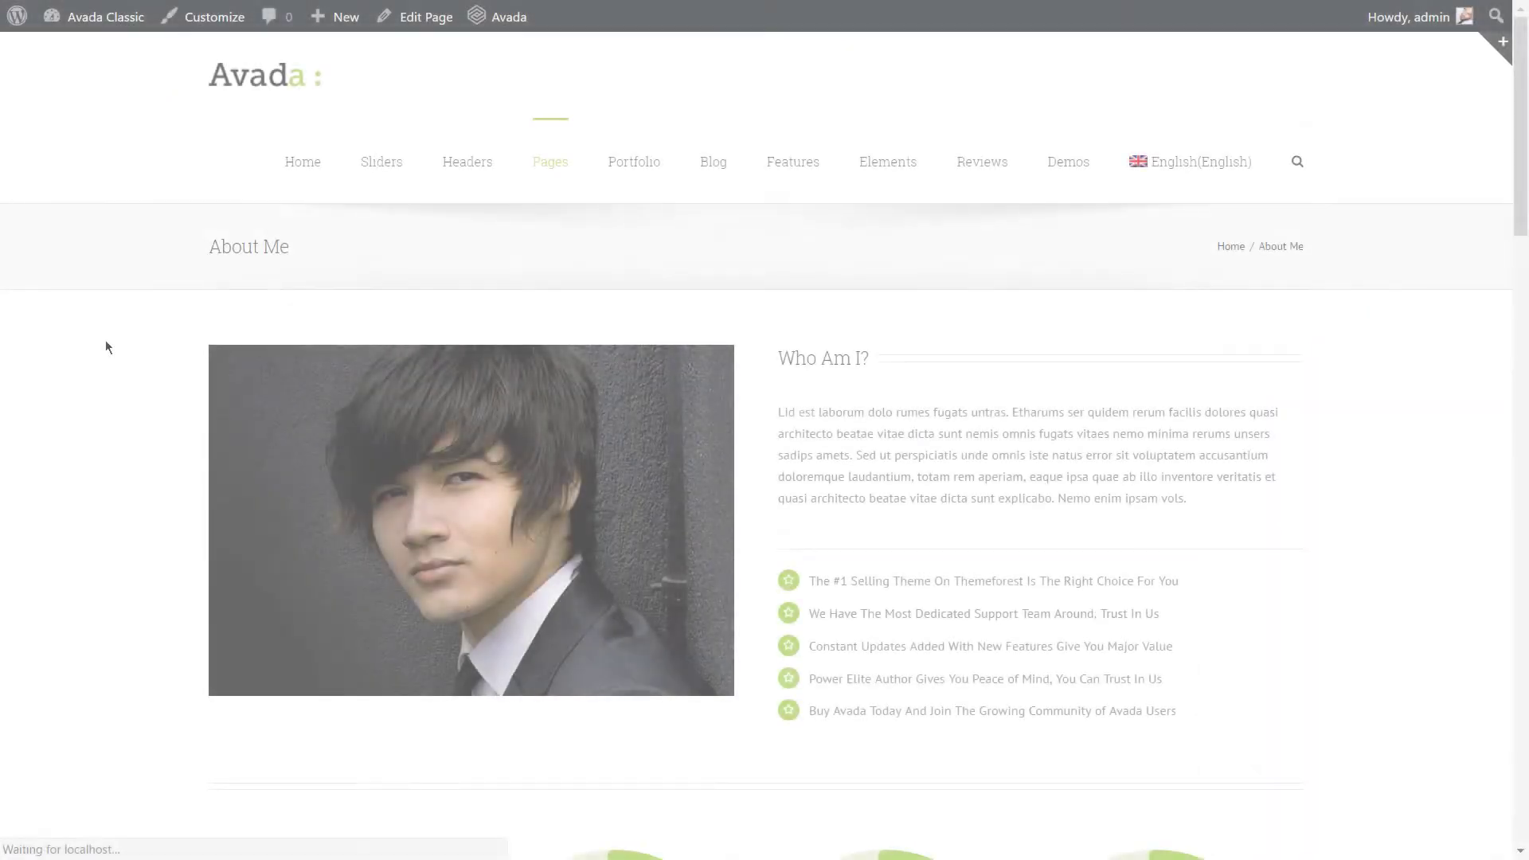
Switch the live site's language menu from English to Español
{"action": "mouse_move", "coordinate": [1203, 171]}
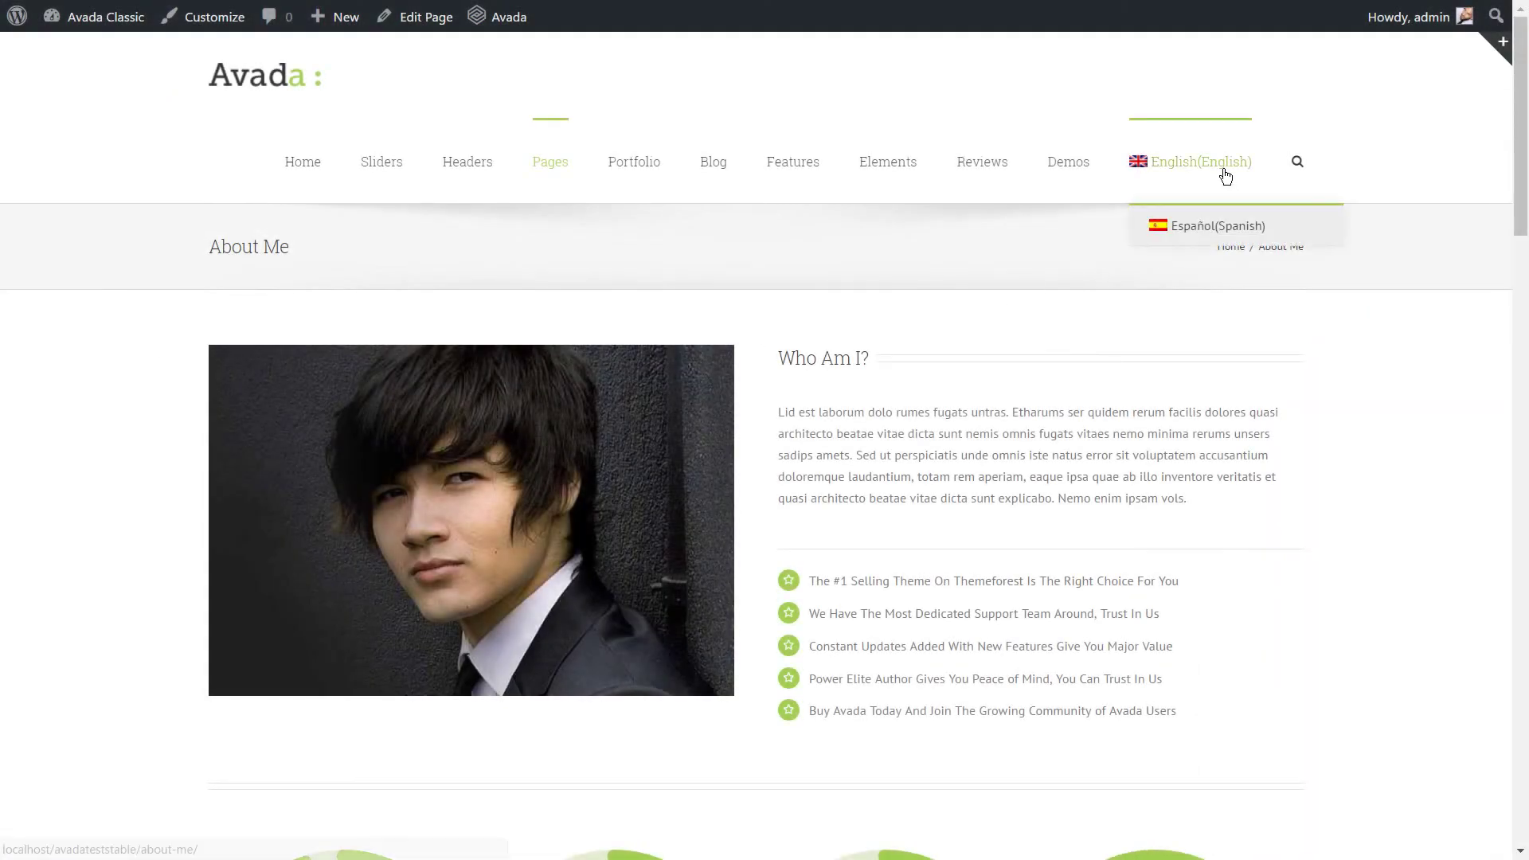
{"action": "left_click", "coordinate": [1212, 231]}
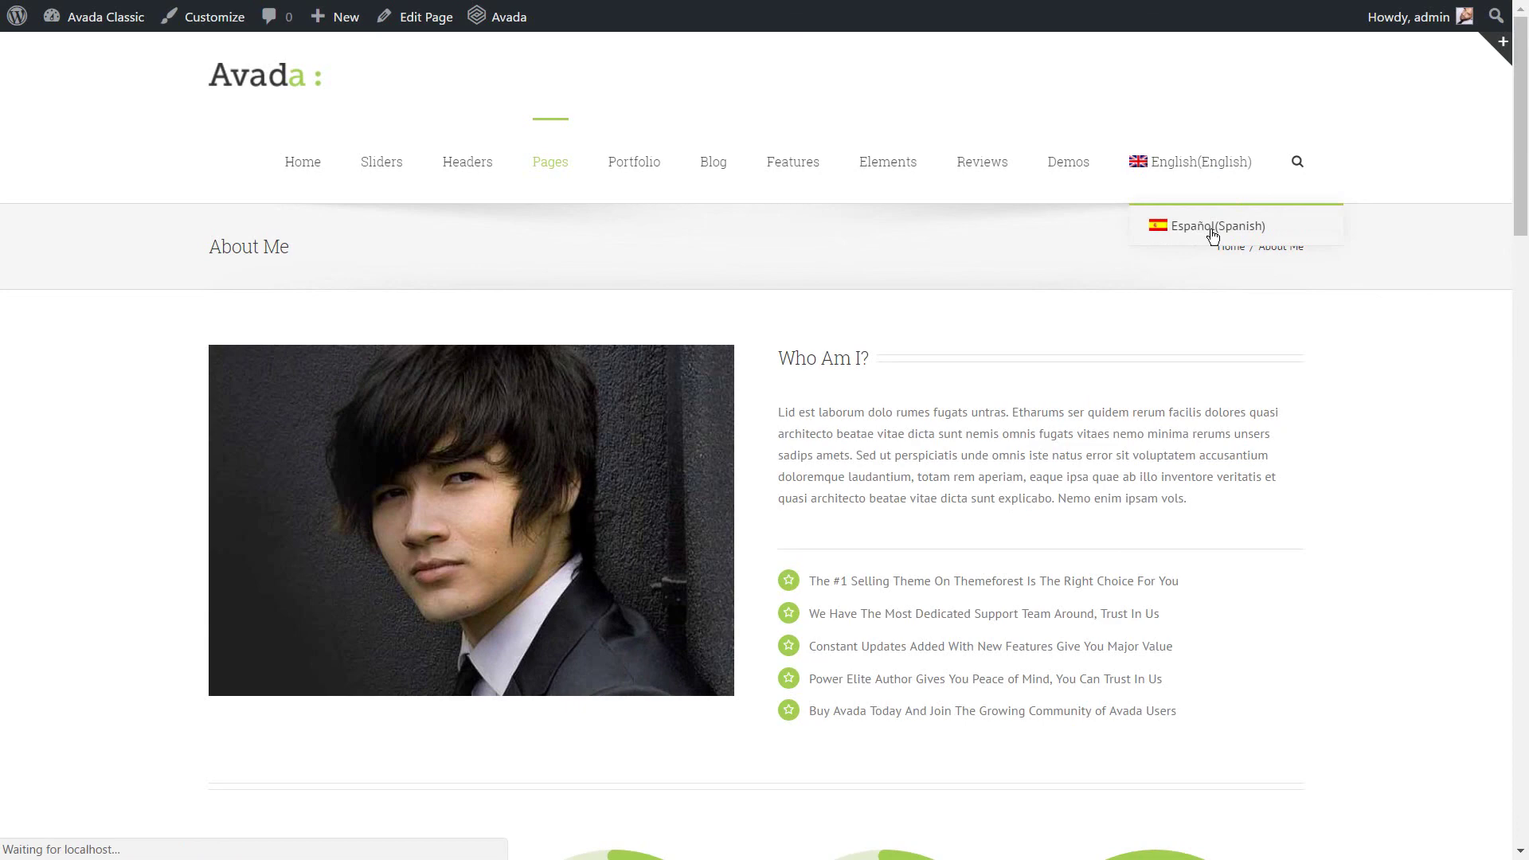